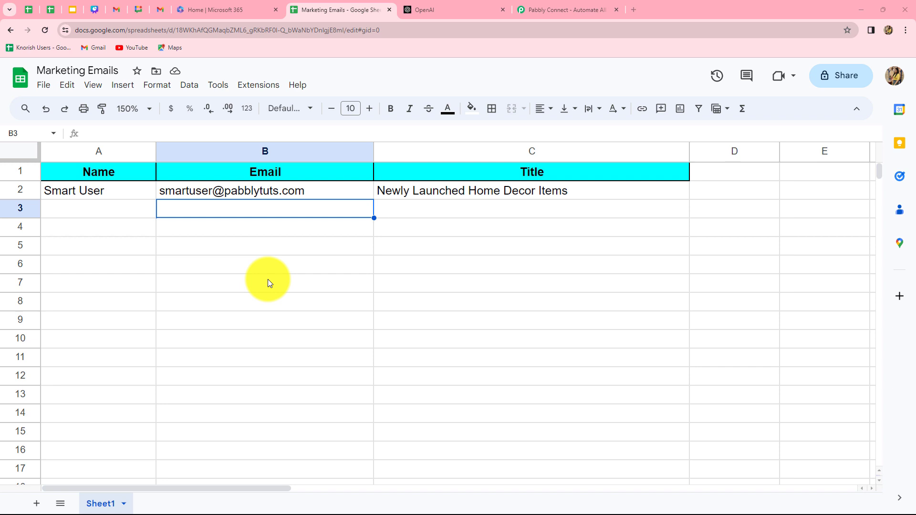
Step: Switch to the Pabbly website, sign in and open the Pabbly Connect dashboard
left_click(541, 11)
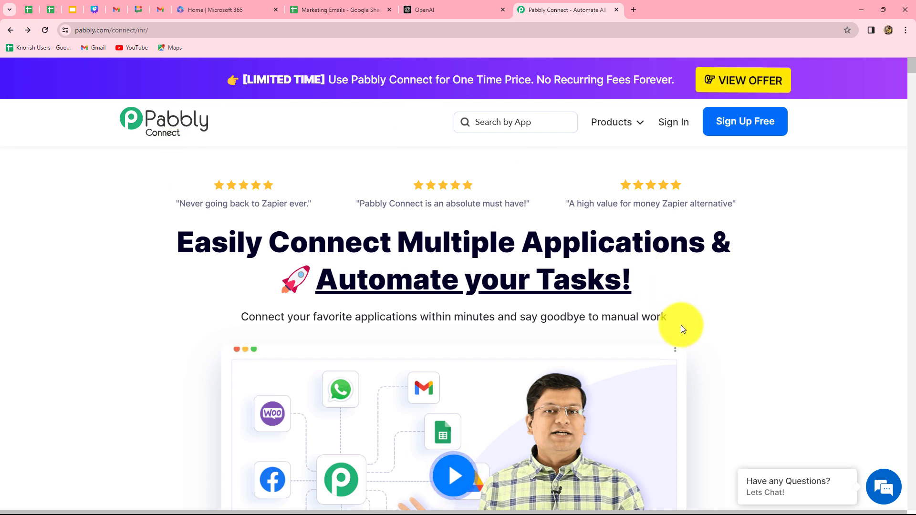
left_click(674, 125)
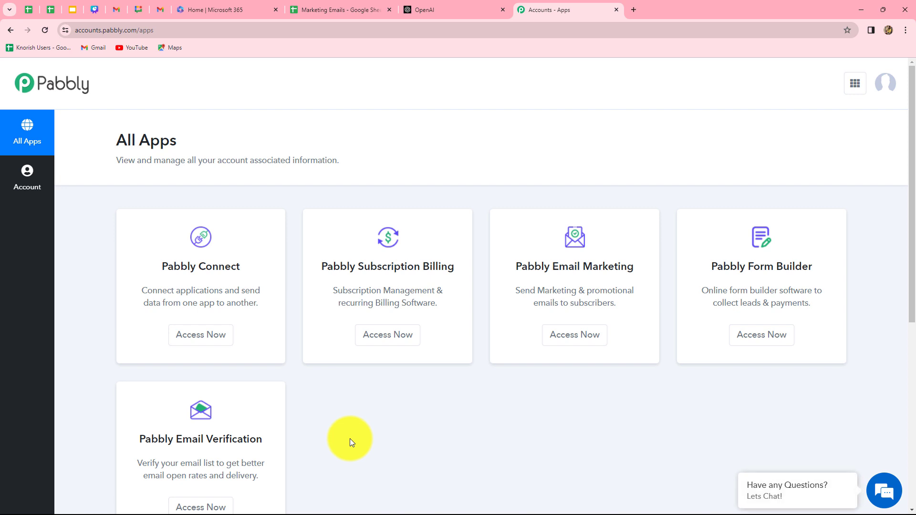
left_click(194, 339)
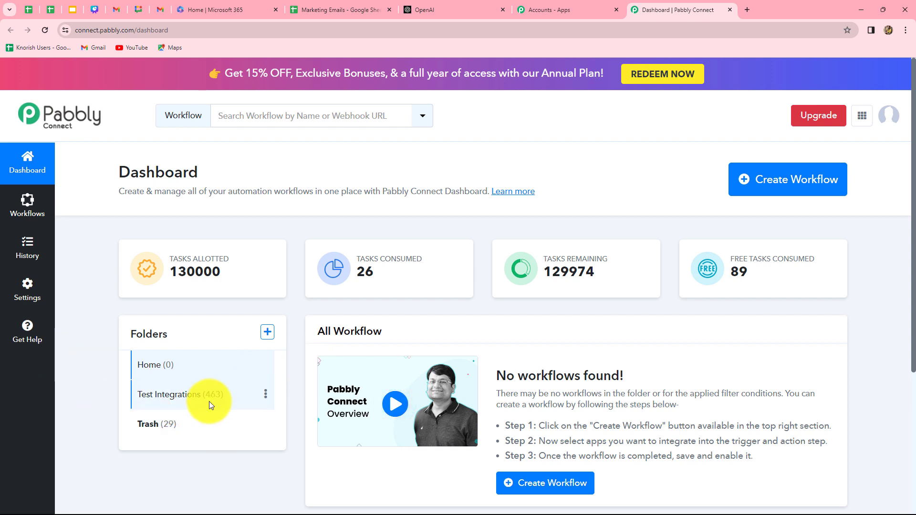
Step: Create a workflow named "Draft & Send Outlook Emails from Google Sheets using OpenAI" in the Test Integrations folder
left_click(267, 332)
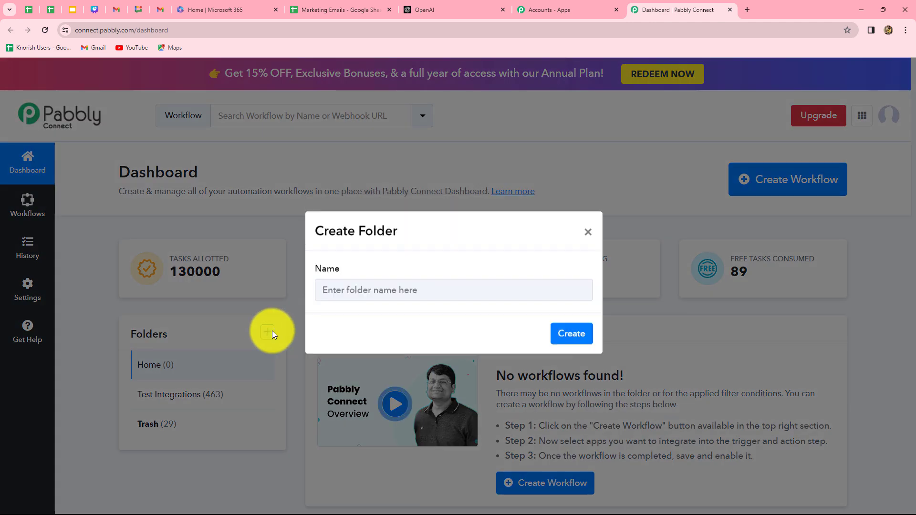
left_click(588, 233)
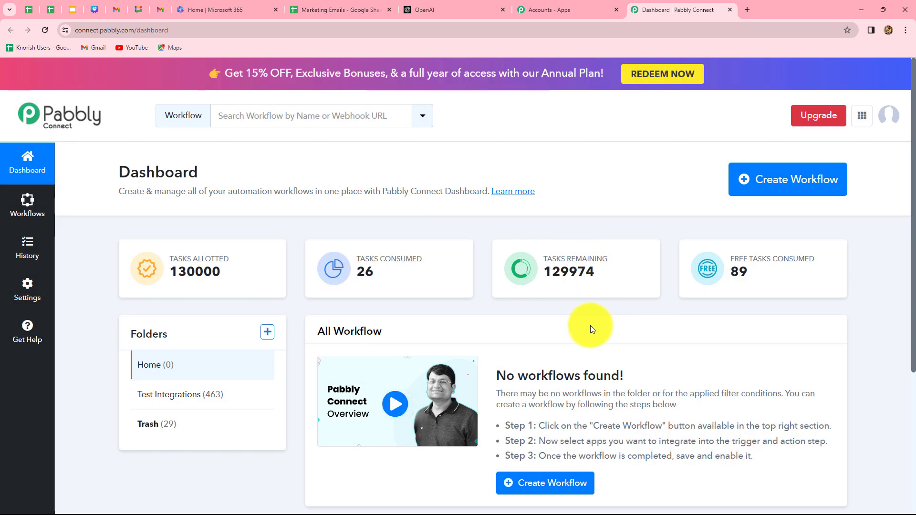
left_click(796, 193)
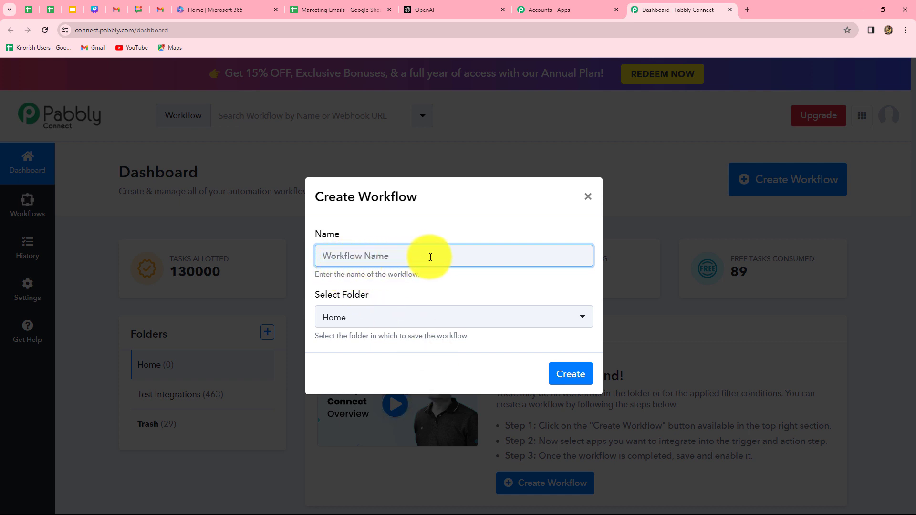
type("Draft & Send Outlook Emails from Google Sheets using OpenAI")
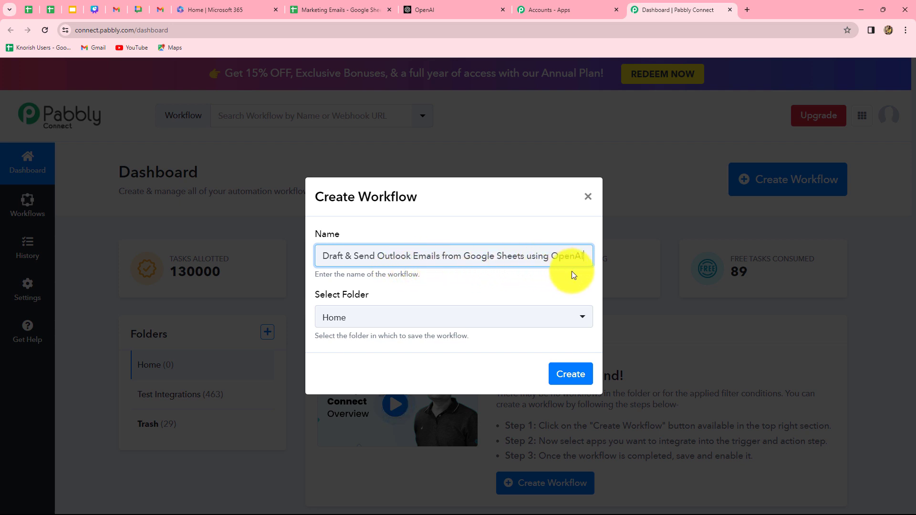
left_click(451, 318)
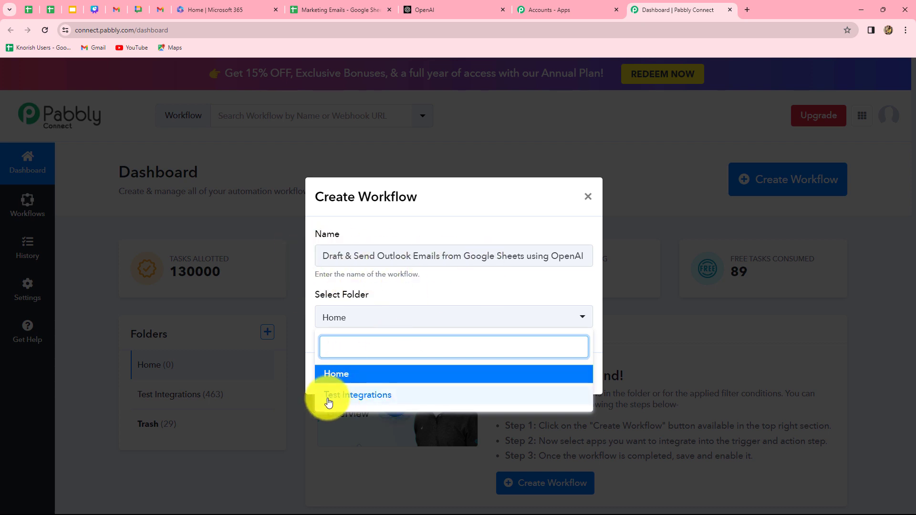
left_click(371, 403)
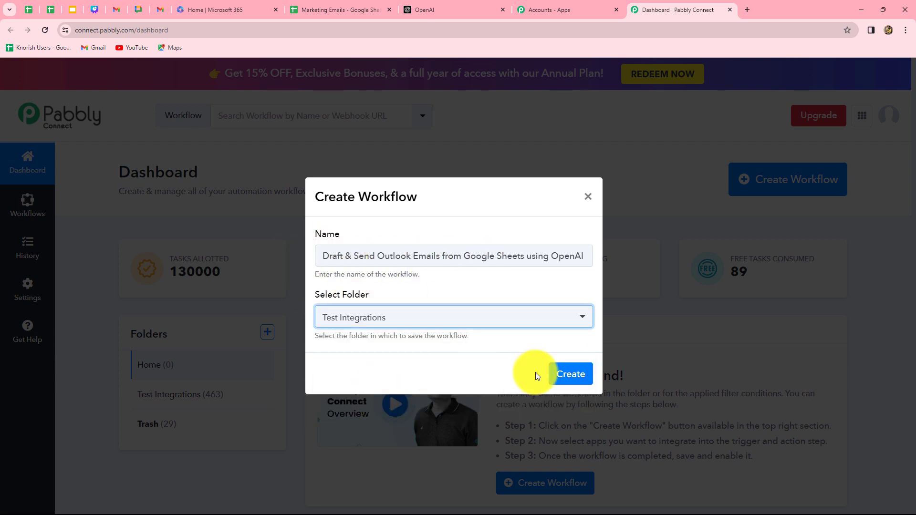
left_click(567, 375)
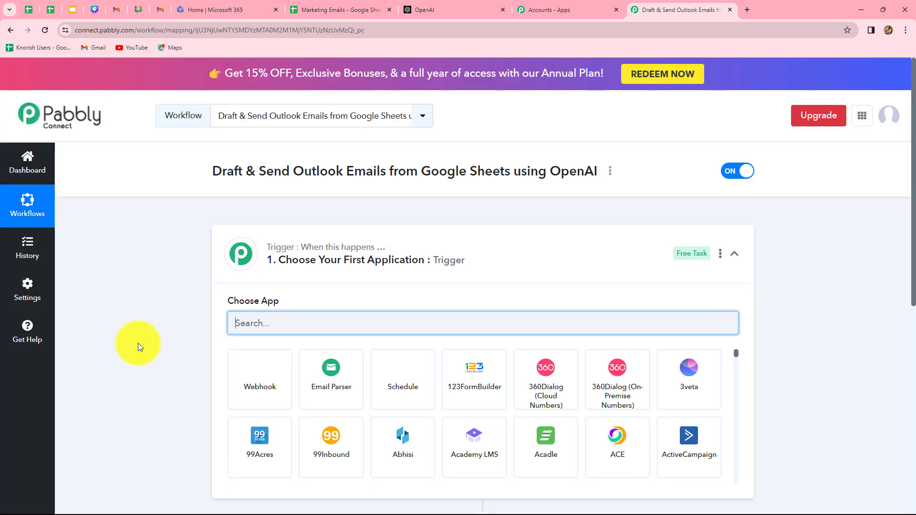
Step: Set the workflow's trigger to Google Sheets with the event New or Updated Spreadsheet Row
scroll(138, 347, "down", 5)
scroll(140, 347, "up", 3)
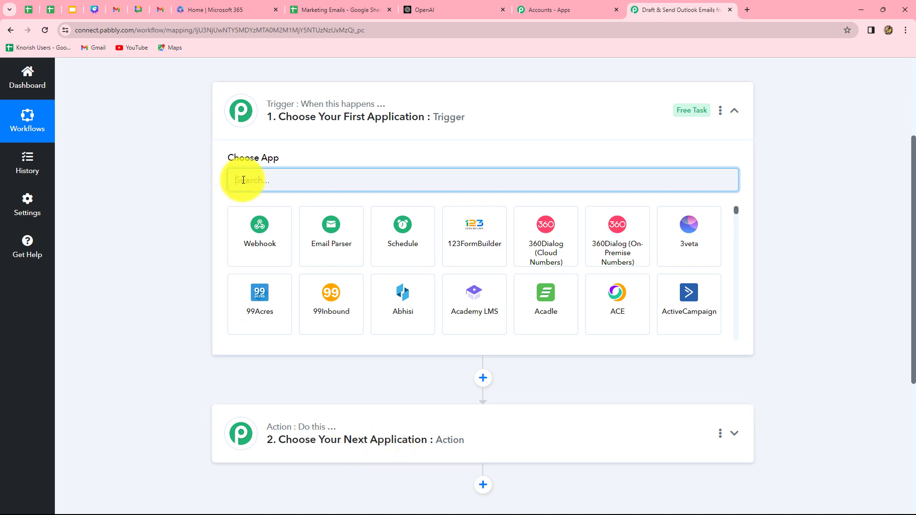
type("Googl")
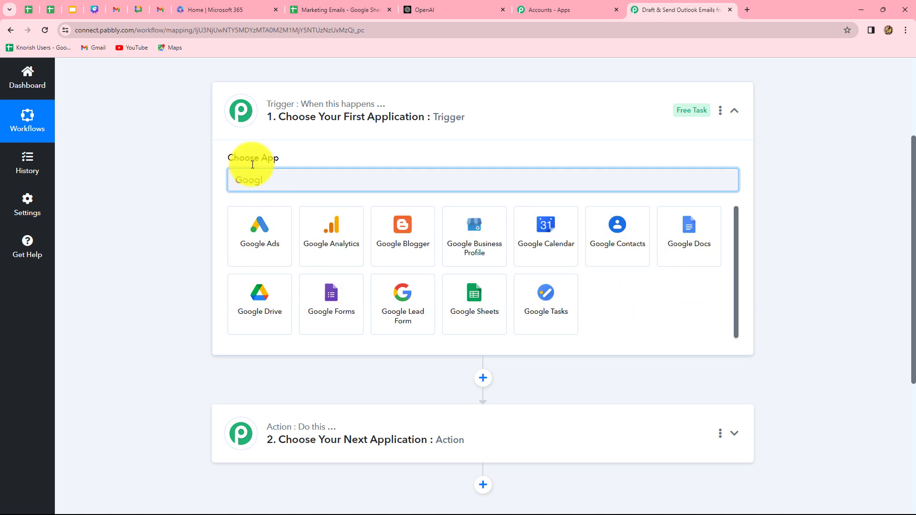
left_click(474, 302)
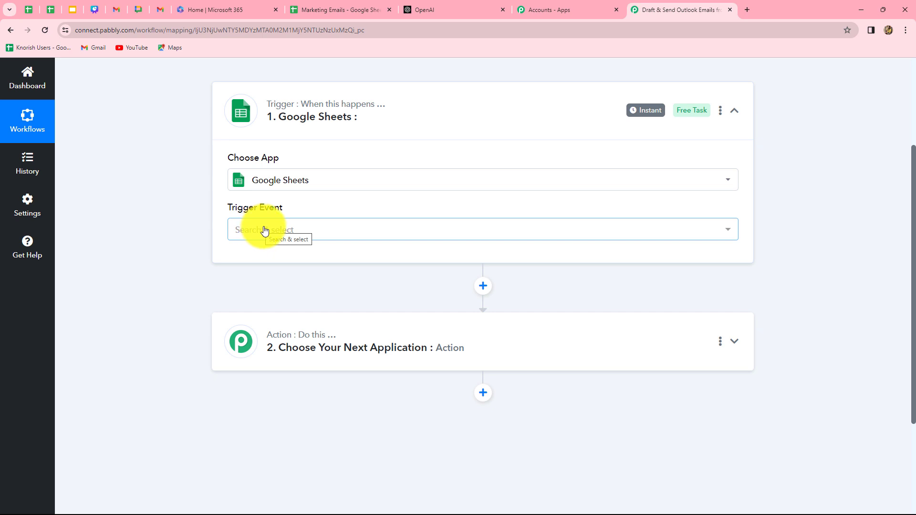
left_click(265, 231)
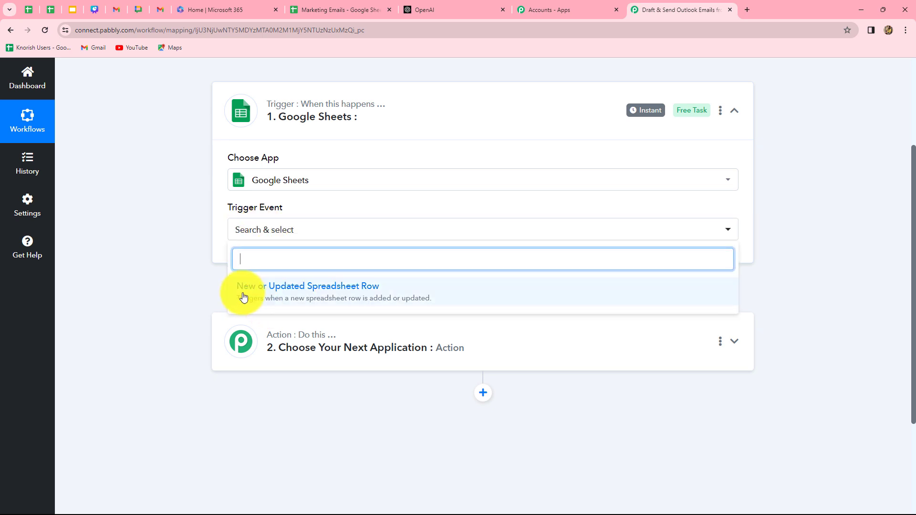
left_click(333, 295)
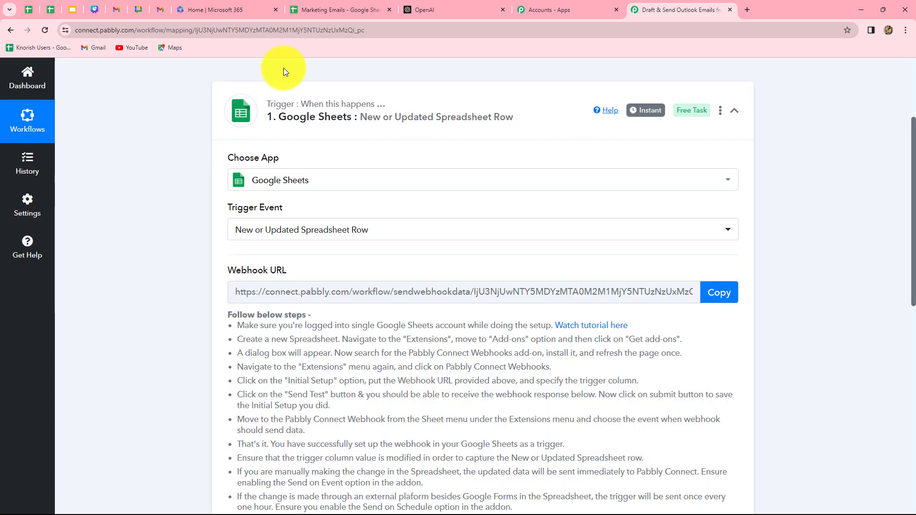
Step: Examine the webhook URL section and the setup instructions of the Google Sheets trigger
left_click(314, 6)
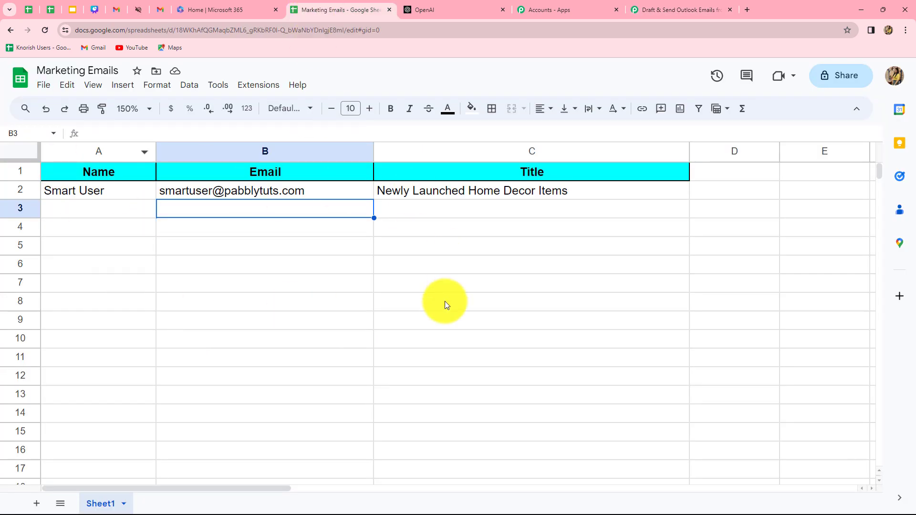
left_click(651, 7)
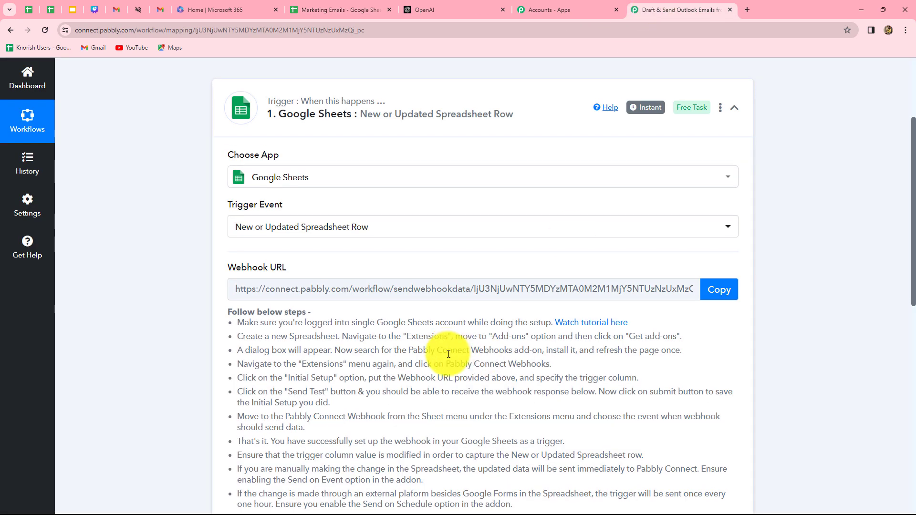
scroll(448, 354, "down", 1)
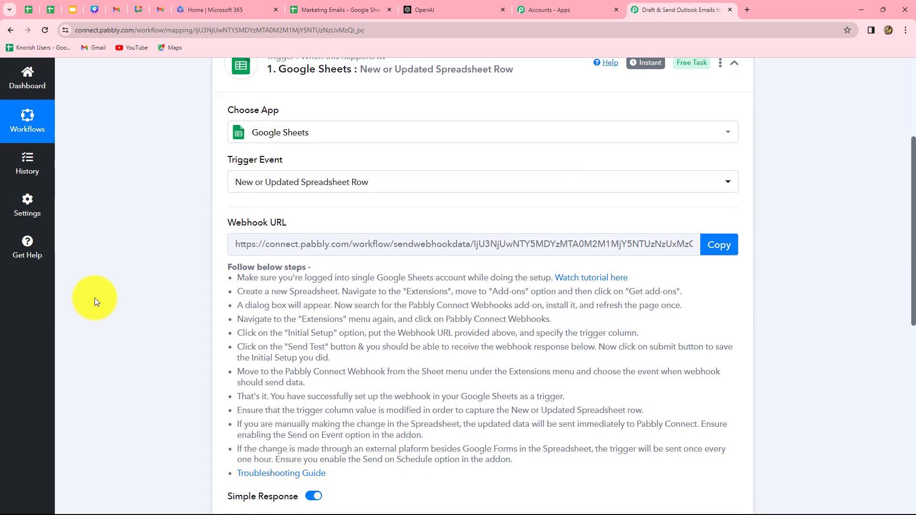
scroll(365, 405, "down", 4)
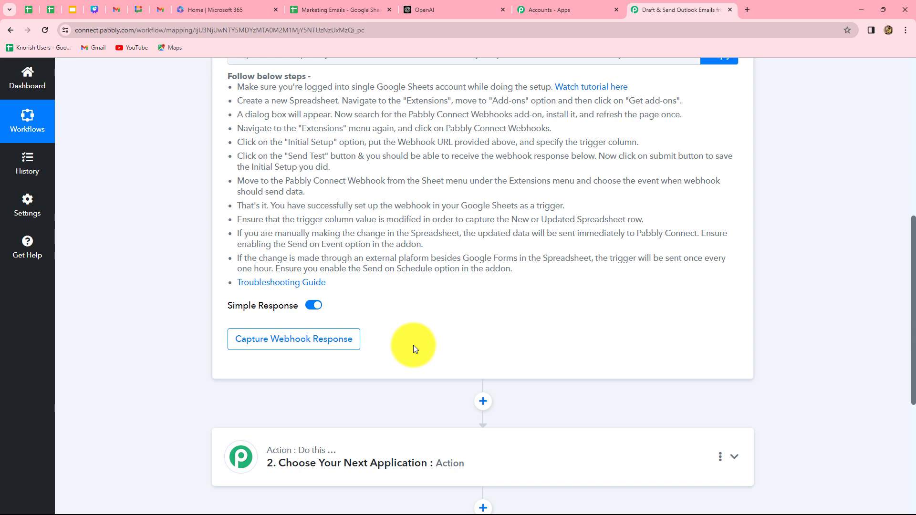
scroll(413, 345, "up", 3)
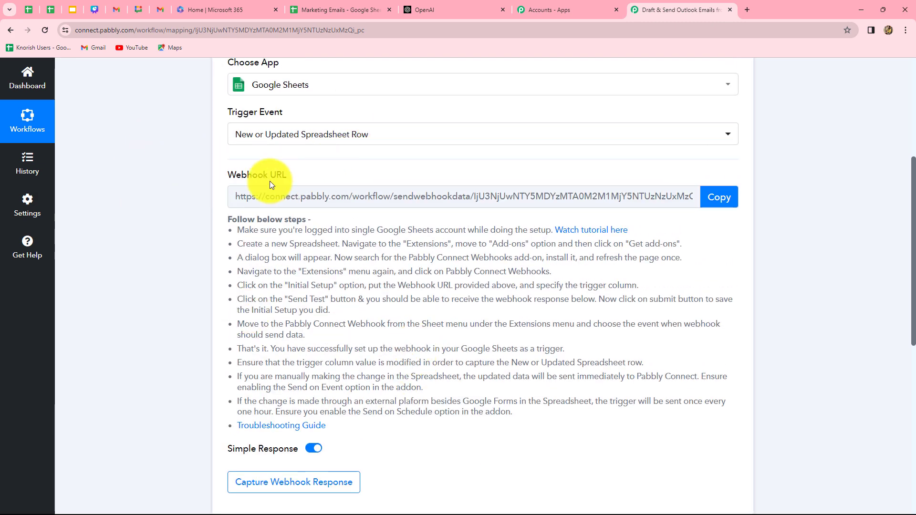
left_click_drag(249, 230, 528, 409)
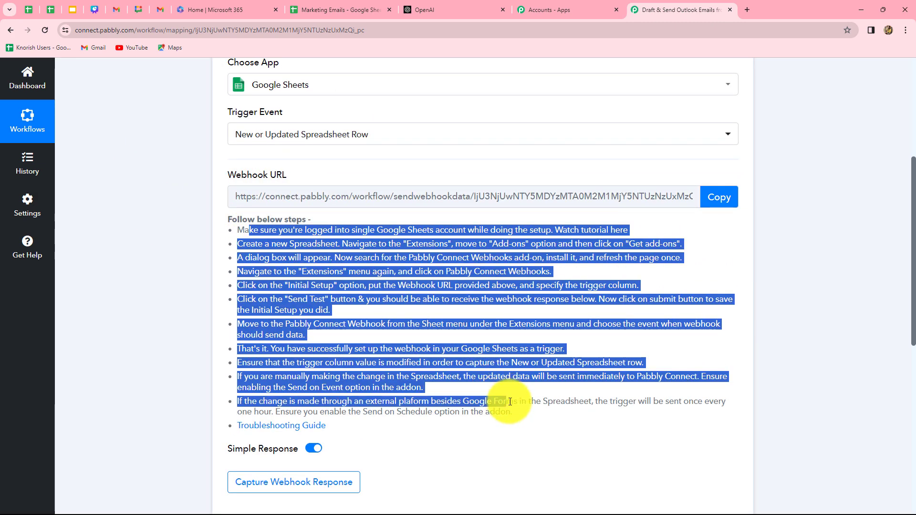
left_click(536, 439)
left_click_drag(262, 230, 403, 380)
left_click(420, 422)
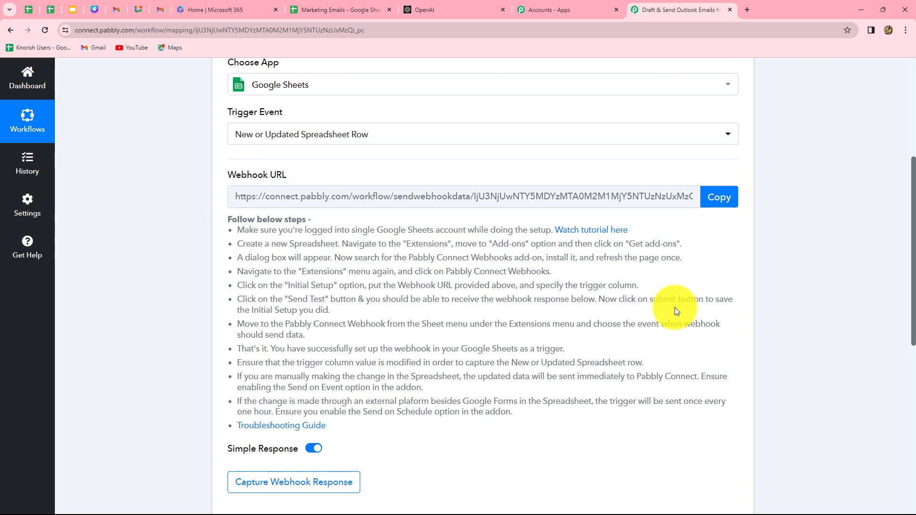
Step: Copy the webhook URL of the Google Sheets trigger
left_click(716, 196)
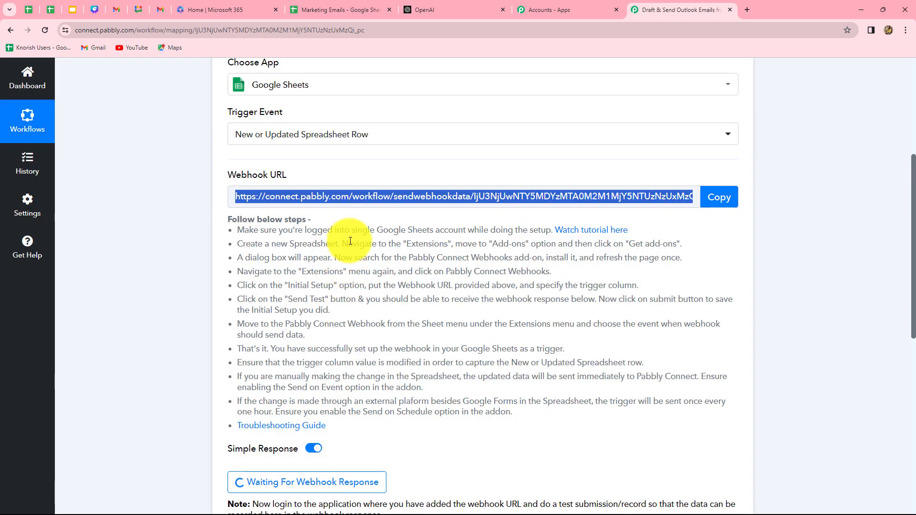
left_click_drag(348, 244, 535, 411)
left_click(535, 411)
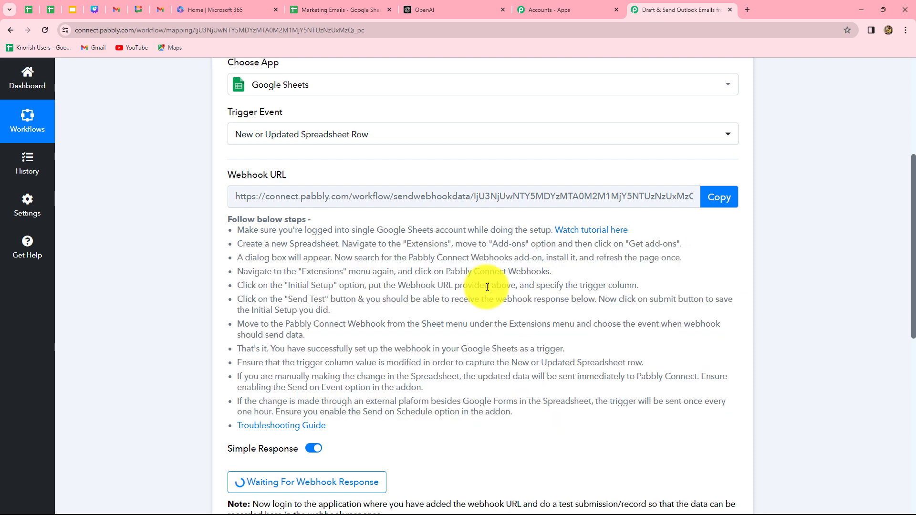
Step: In the Marketing Emails sheet, search the Google Workspace Marketplace for the Pabbly Connect Webhooks add-on, then close the marketplace
left_click(323, 8)
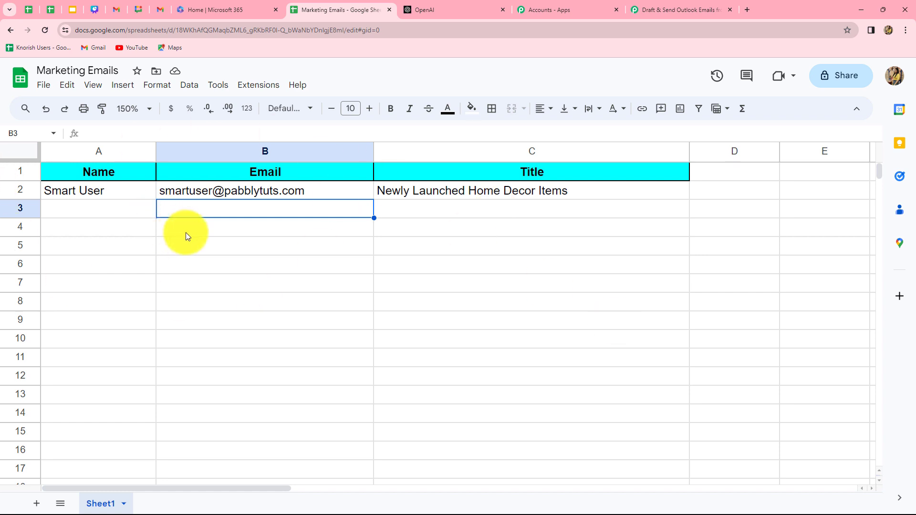
left_click(260, 89)
mouse_move(263, 109)
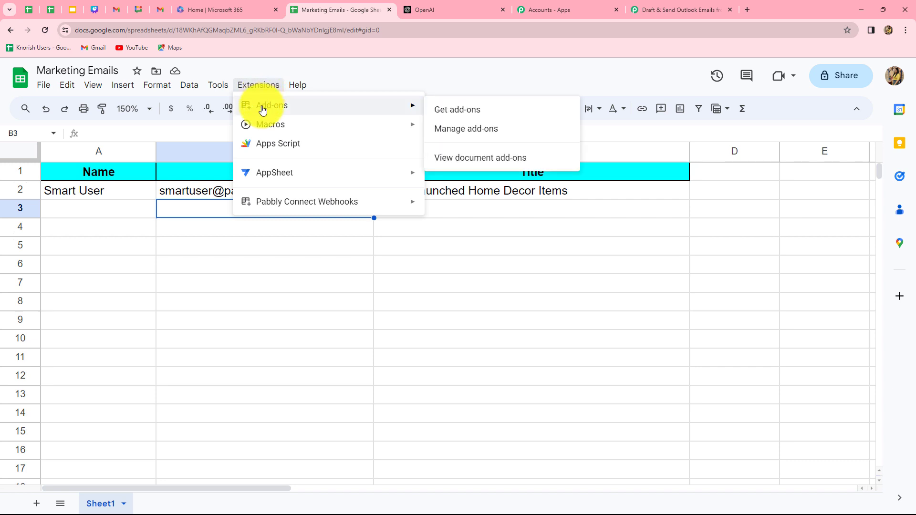
left_click(447, 115)
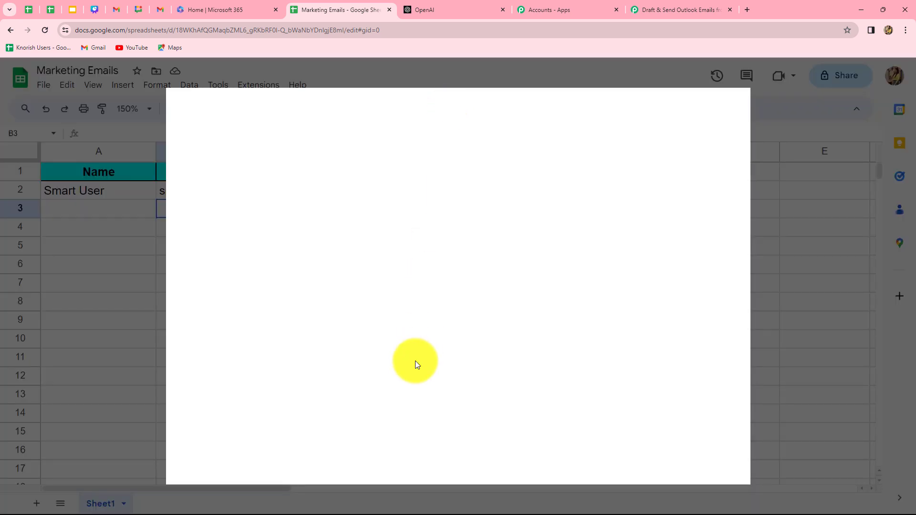
left_click(467, 109)
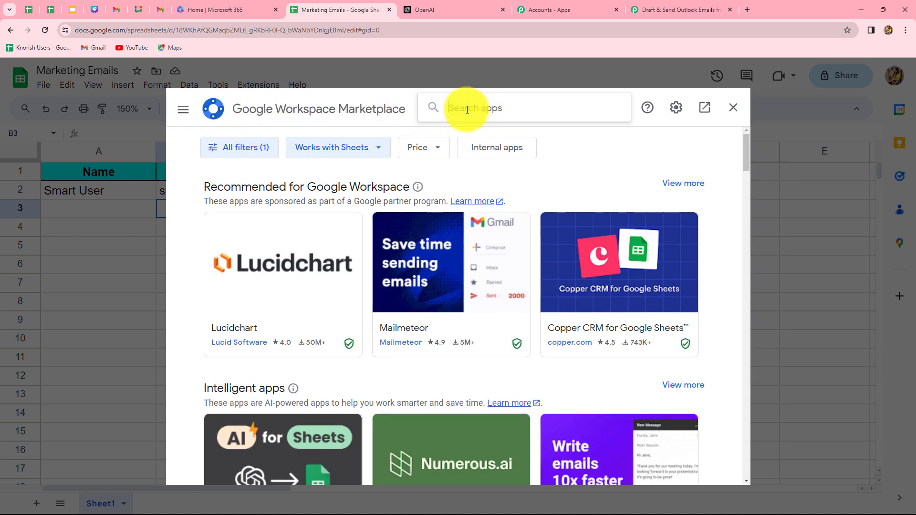
type("pabb")
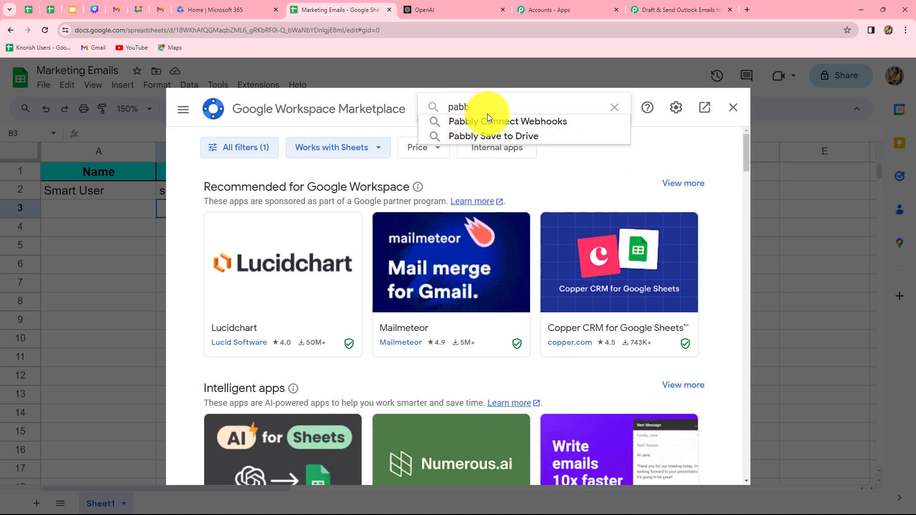
left_click(486, 122)
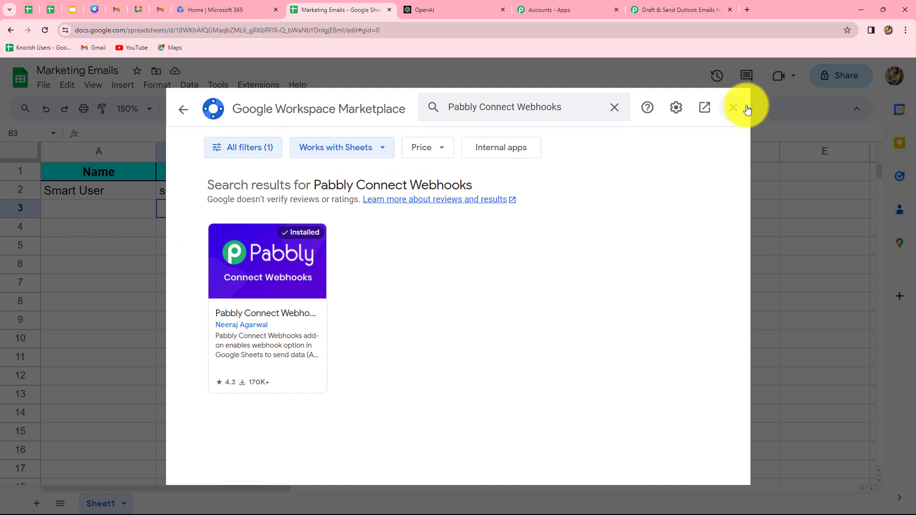
left_click(731, 110)
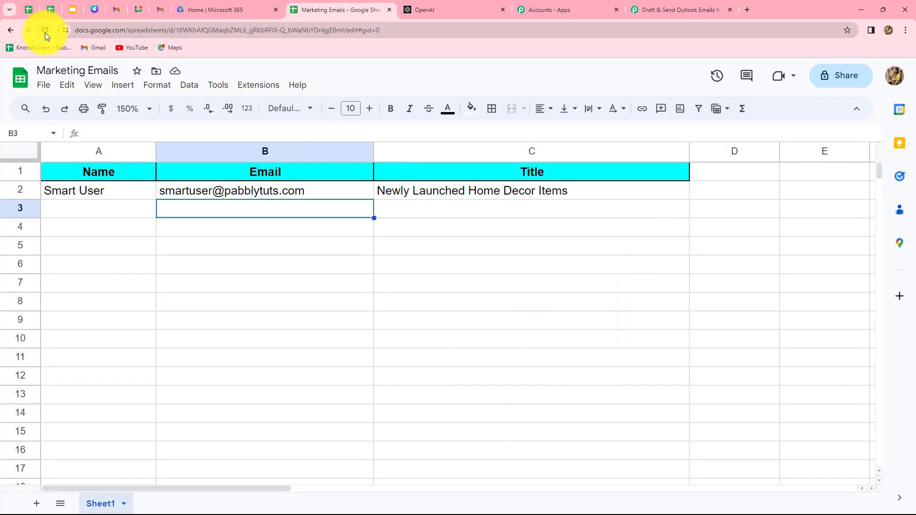
Step: Open the Pabbly Connect Webhooks initial setup for Sheet1 and paste the copied webhook URL into it
left_click(260, 84)
mouse_move(278, 210)
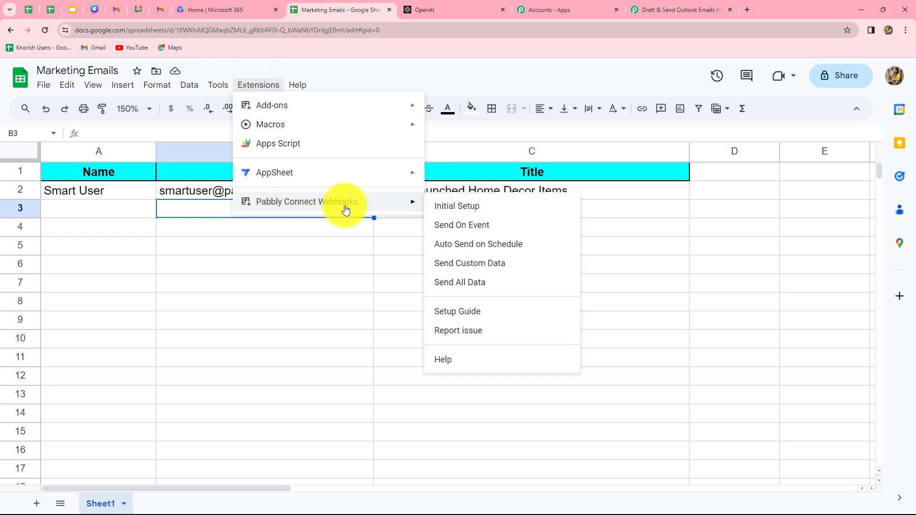
left_click(438, 206)
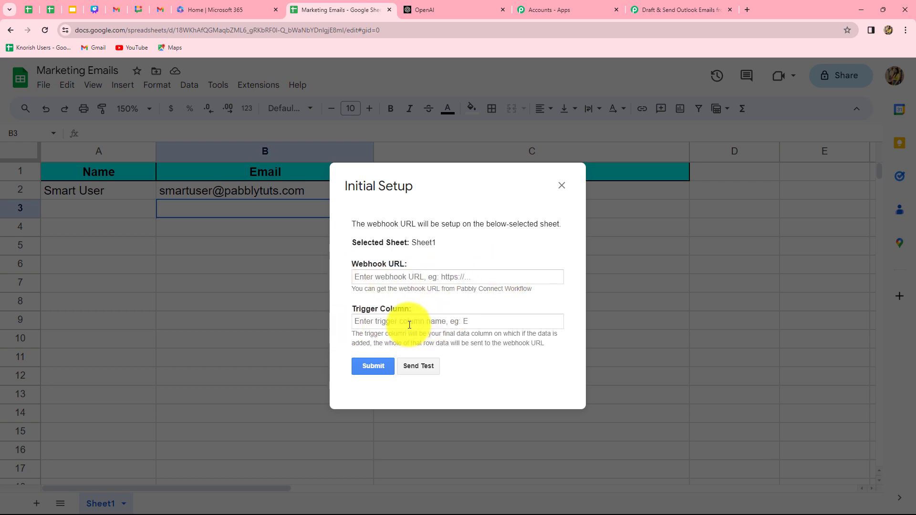
left_click(394, 281)
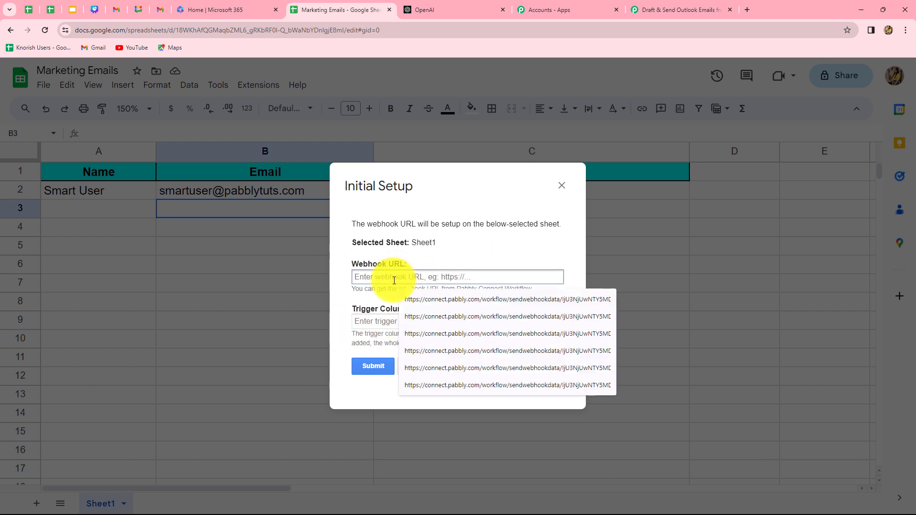
key("ctrl+v")
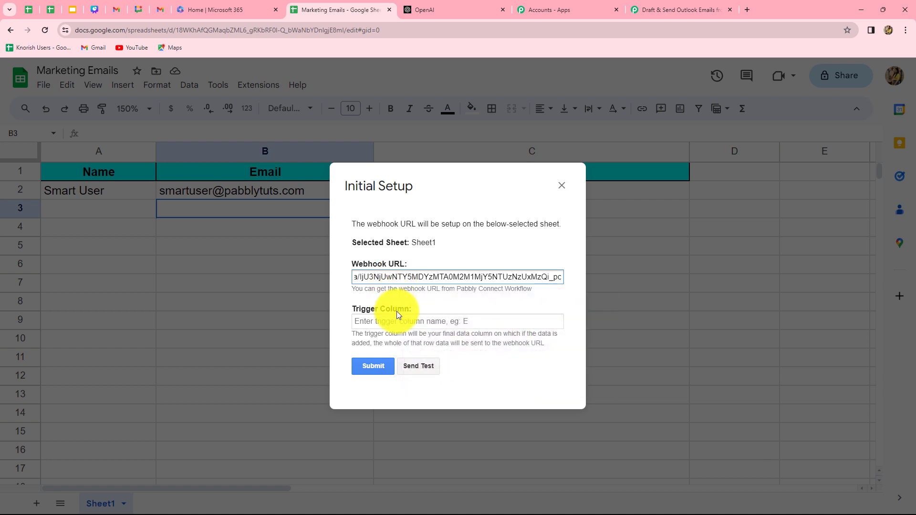
Step: Set the trigger column to C in the webhook setup, send the test data, submit the setup and close it
left_click(366, 322)
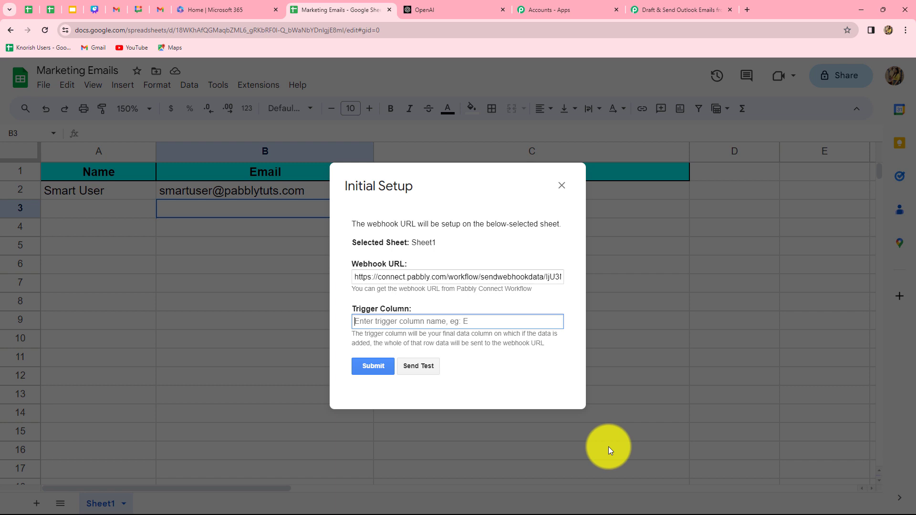
type("C")
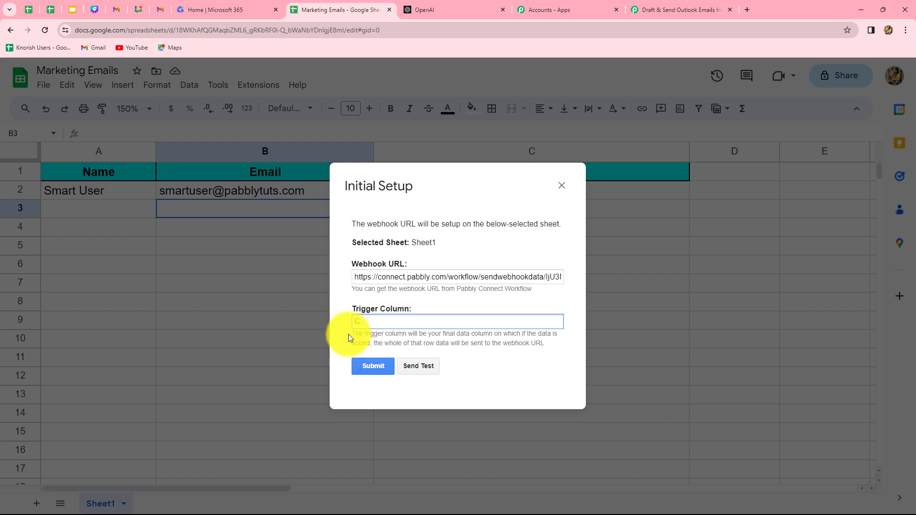
left_click(412, 364)
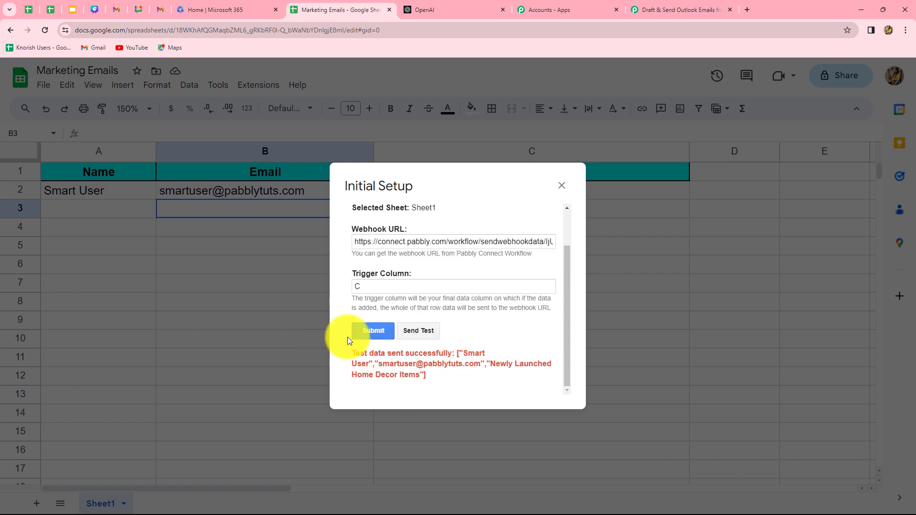
left_click(374, 329)
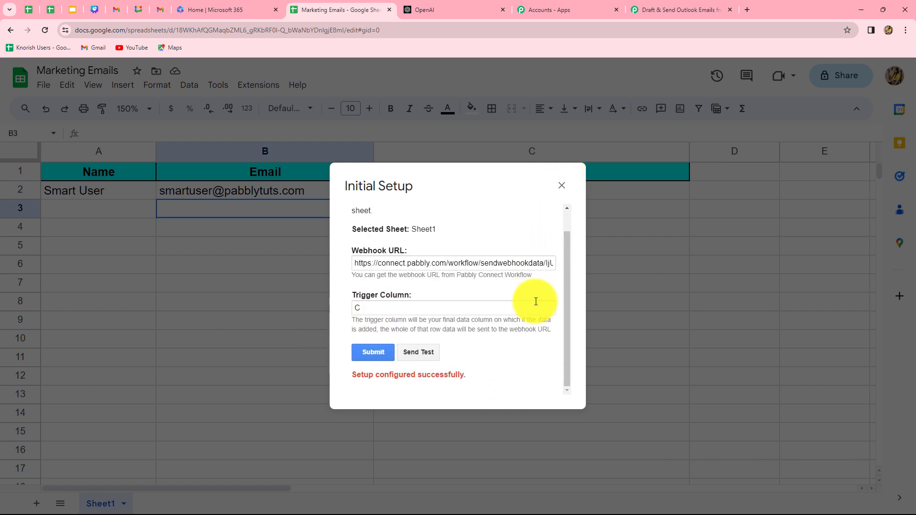
left_click(562, 185)
Step: Switch to the Pabbly Connect workflow and examine the response captured by the Google Sheets trigger
left_click(646, 9)
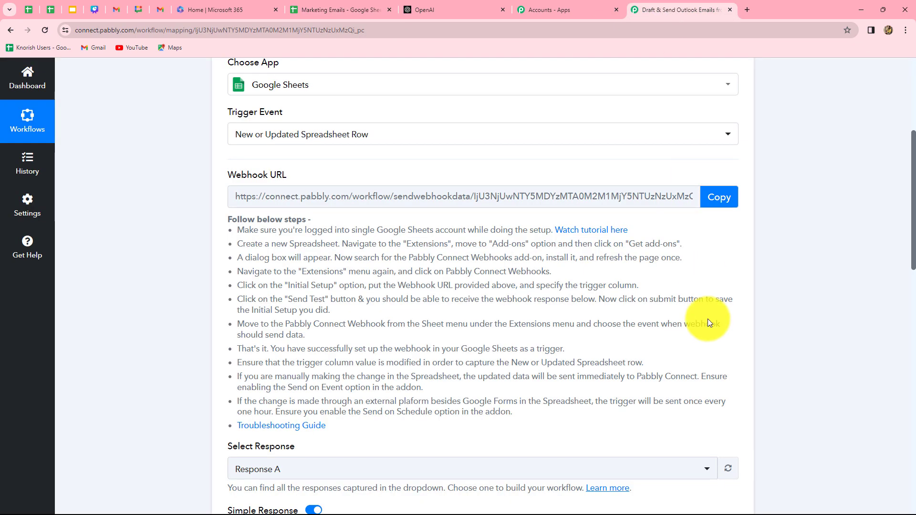
scroll(708, 320, "down", 10)
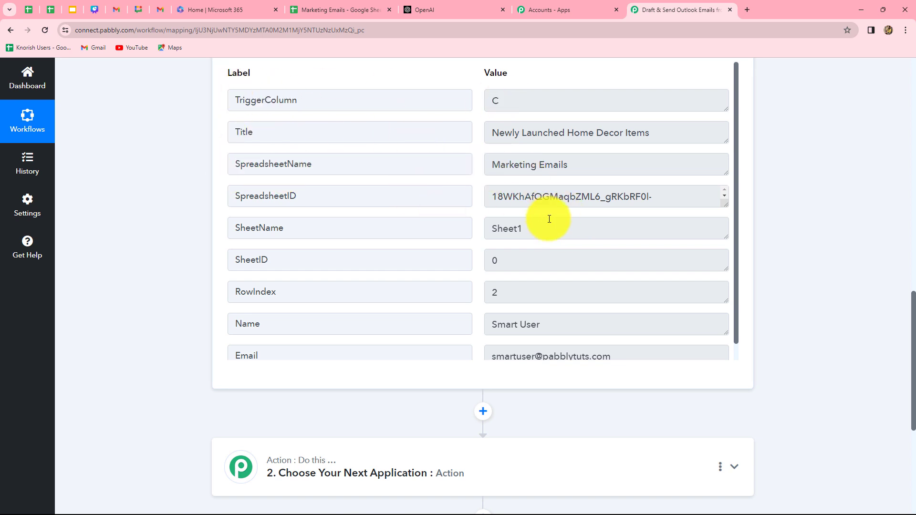
scroll(546, 235, "down", 1)
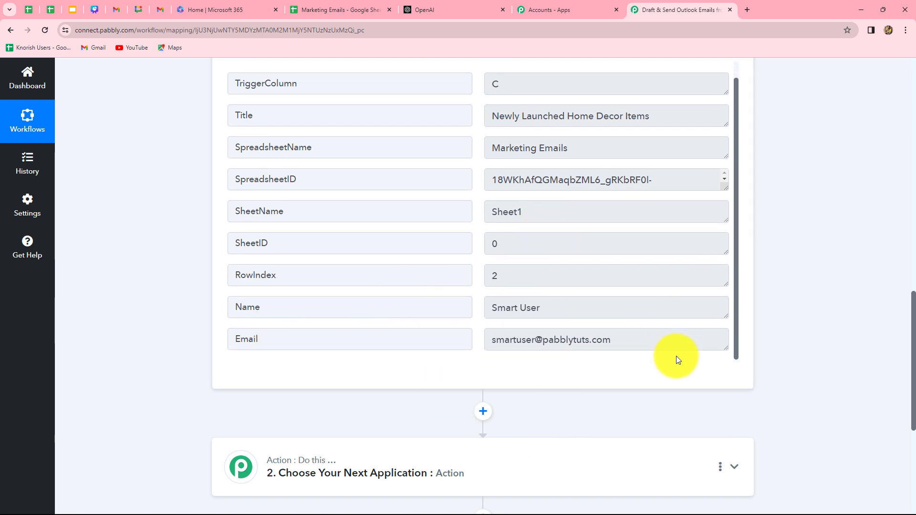
scroll(653, 292, "up", 1)
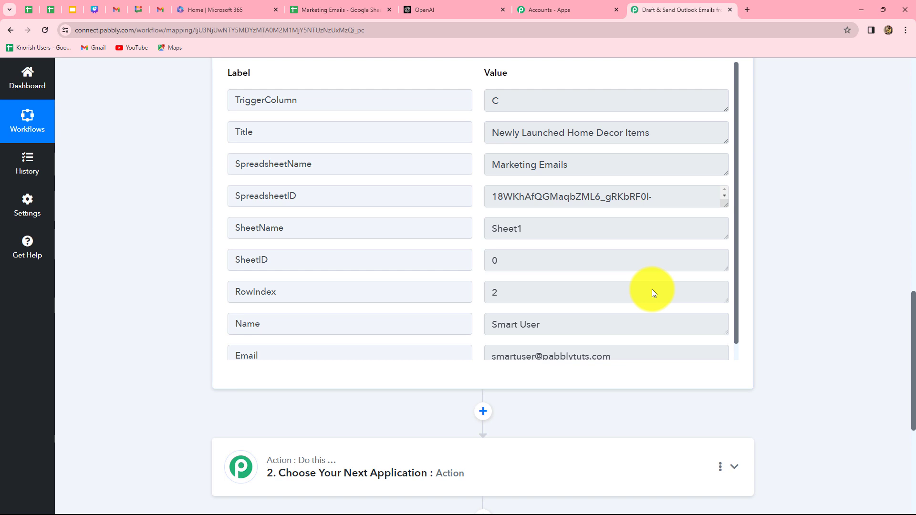
Step: Return to the Marketing Emails sheet and enable Send On Event for the Pabbly Connect Webhooks add-on
left_click(333, 10)
left_click(258, 87)
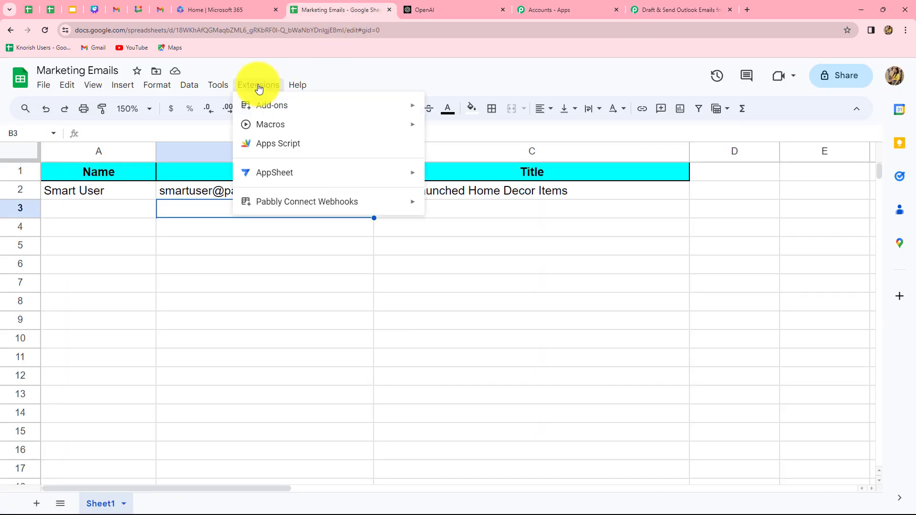
mouse_move(359, 204)
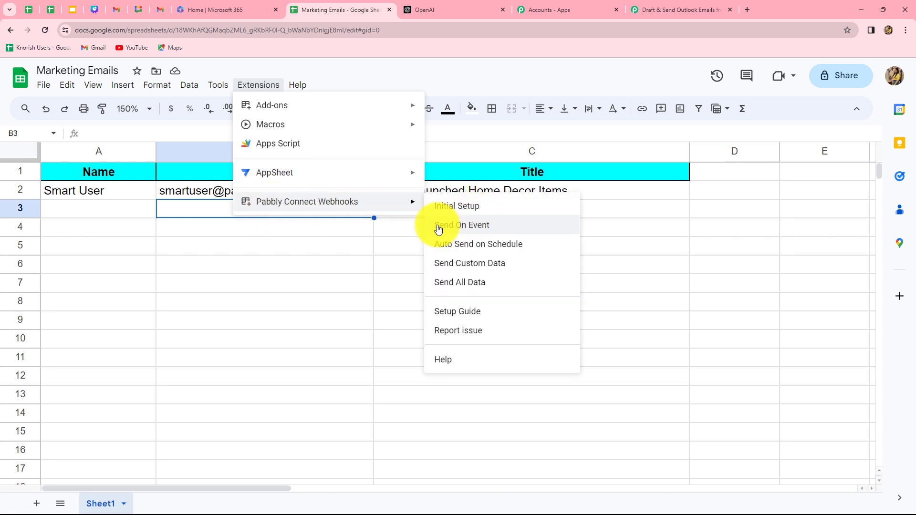
left_click(464, 228)
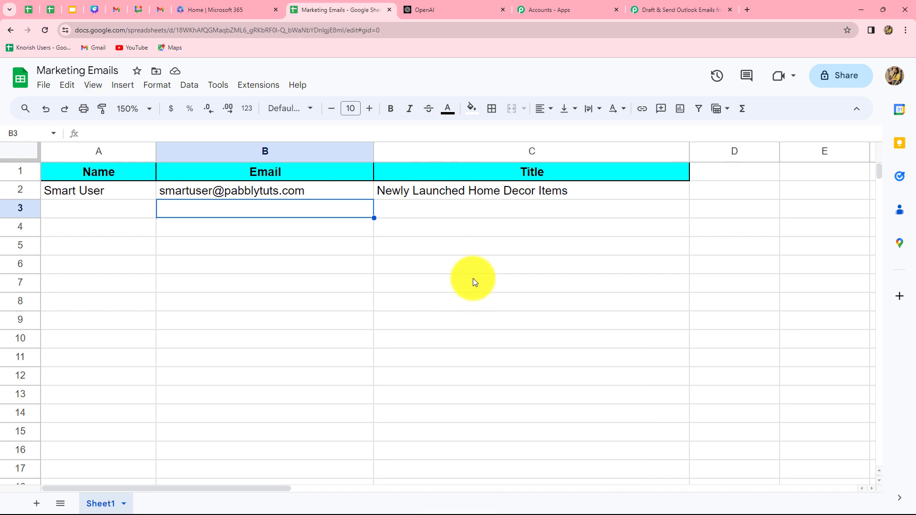
Step: Back in the Pabbly Connect workflow, set the second step's app to OpenAI (ChatGPT, DALL-E) with ChatGPT as the action event
left_click(664, 7)
scroll(903, 346, "down", 5)
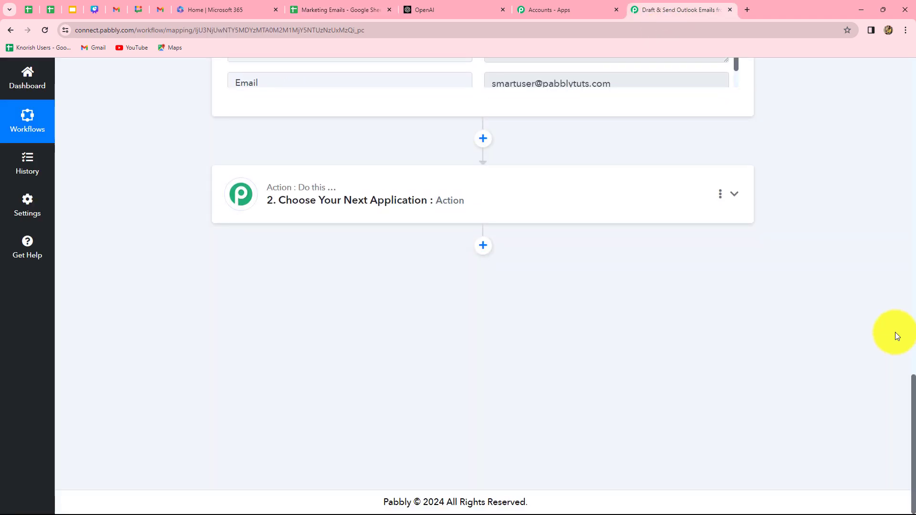
scroll(896, 332, "up", 6)
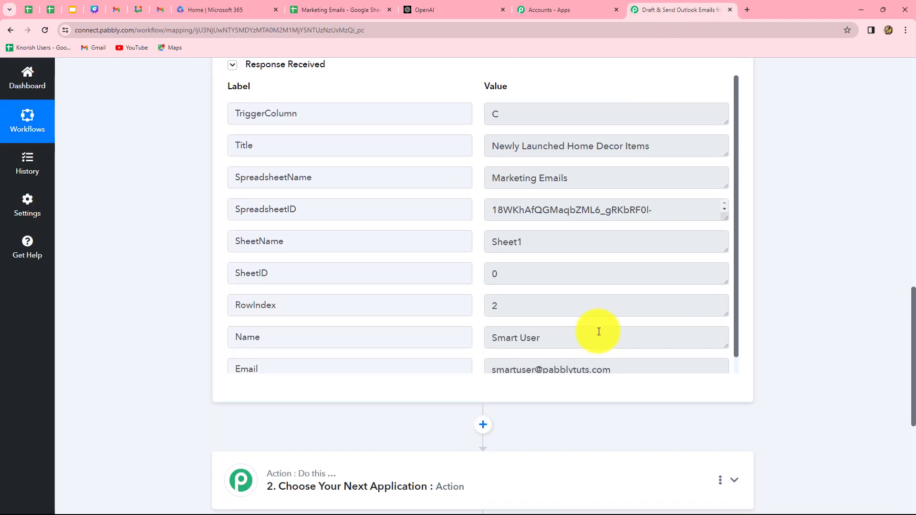
scroll(599, 332, "up", 1)
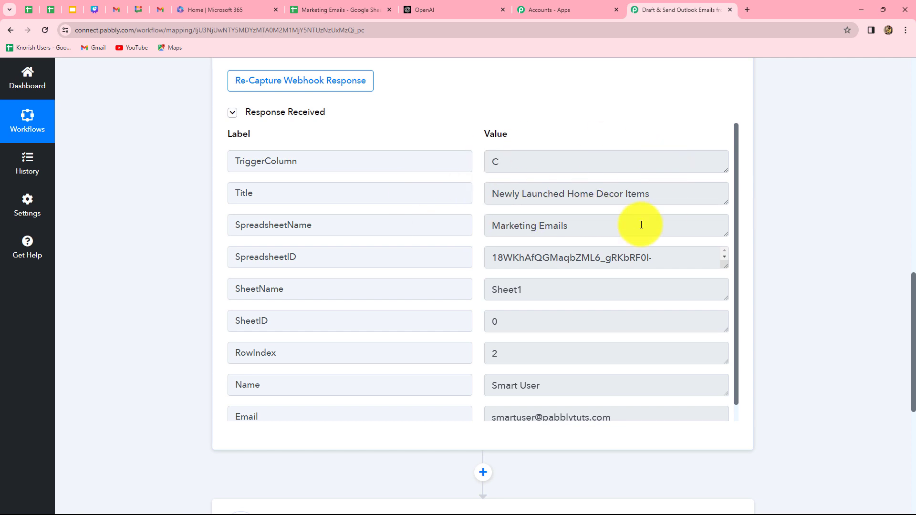
scroll(821, 247, "down", 6)
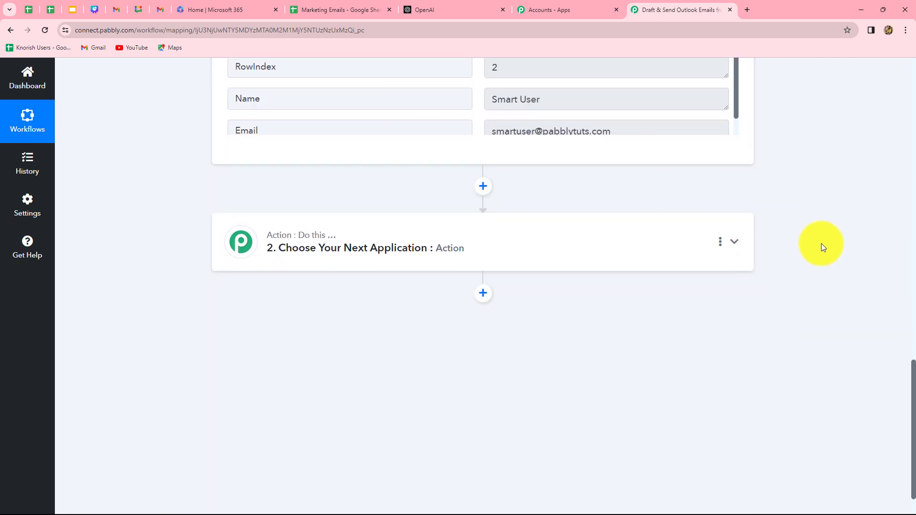
left_click(387, 235)
left_click(308, 265)
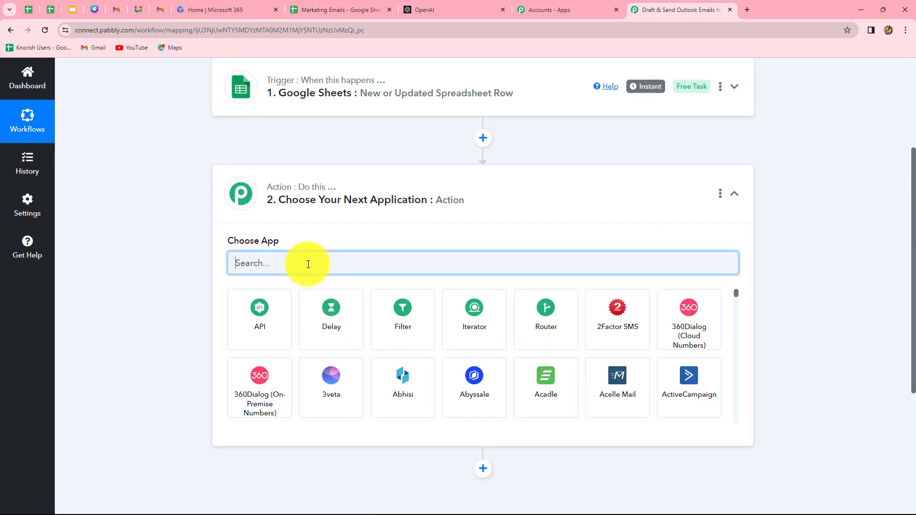
type("Open")
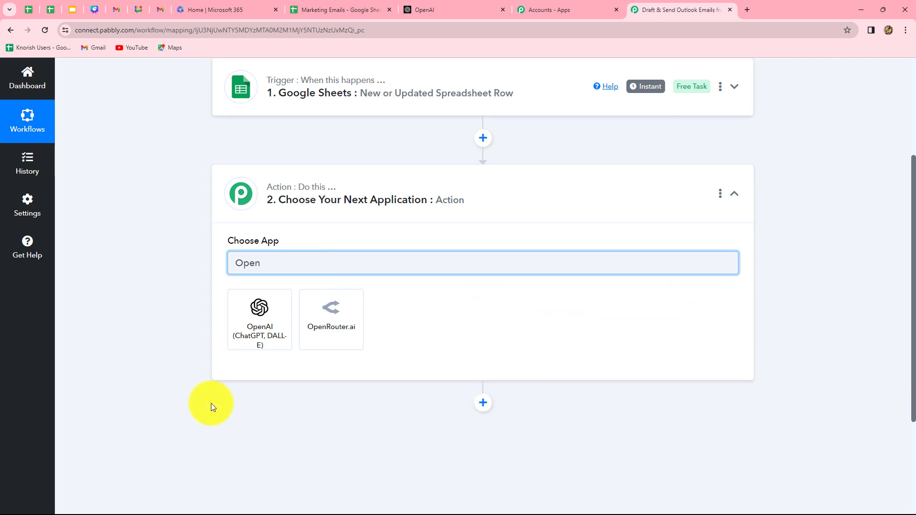
left_click(261, 336)
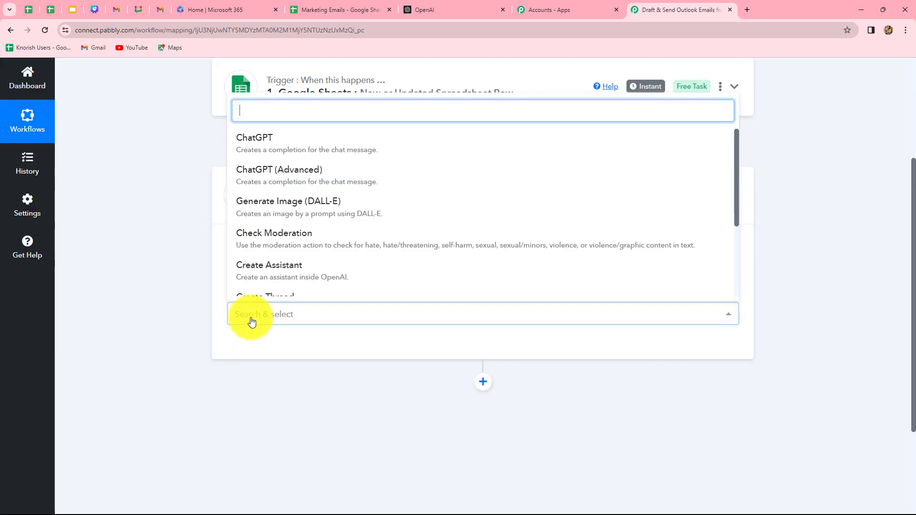
left_click(280, 138)
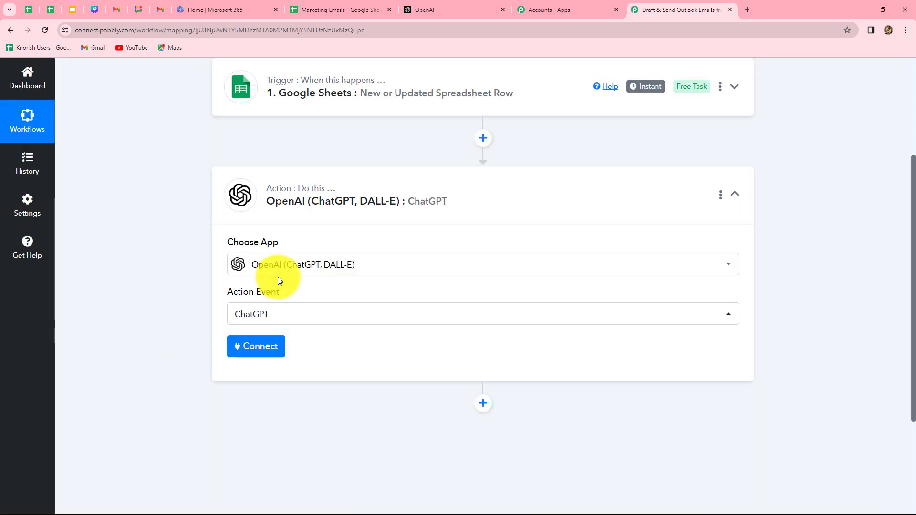
Step: Connect the OpenAI action using the existing connection OpenAI (ChatGPT, DALL-E) #4 and save it
left_click(267, 348)
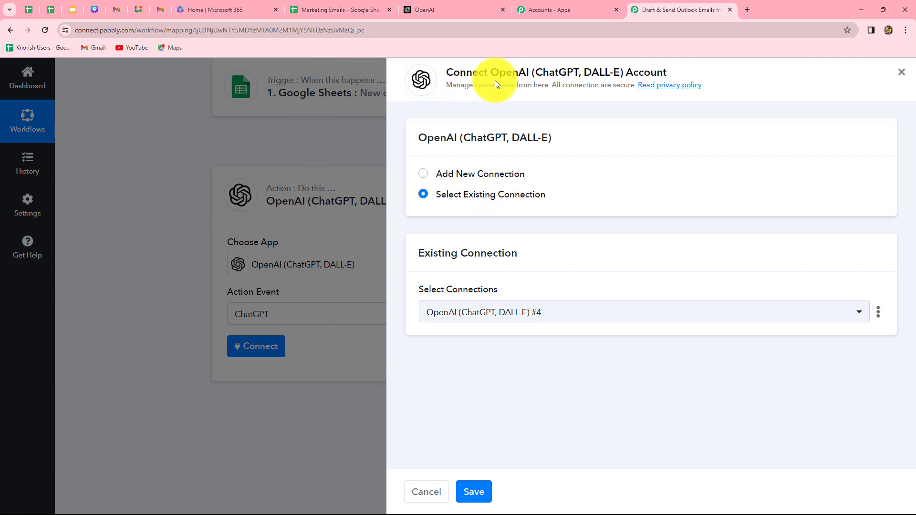
left_click(424, 176)
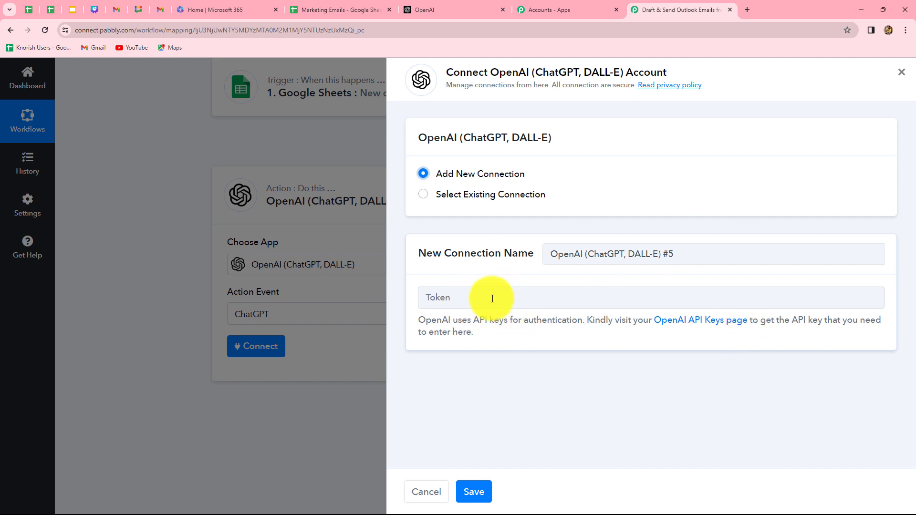
left_click(423, 194)
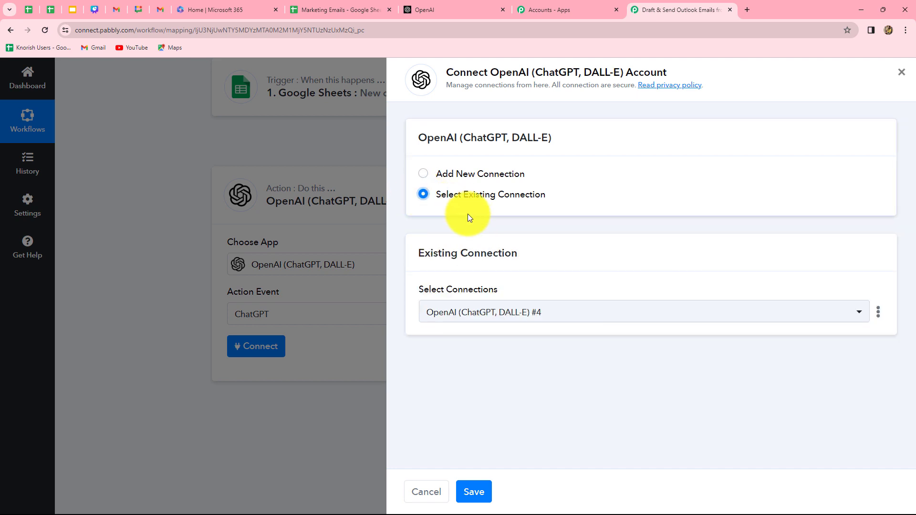
left_click(472, 492)
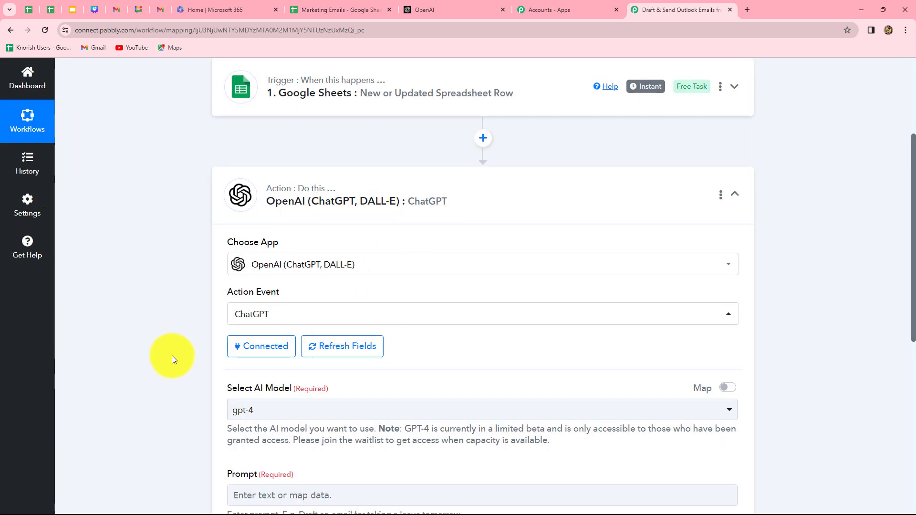
Step: Set the AI model of the ChatGPT action to gpt-3.5-turbo
scroll(172, 356, "down", 5)
scroll(172, 356, "up", 3)
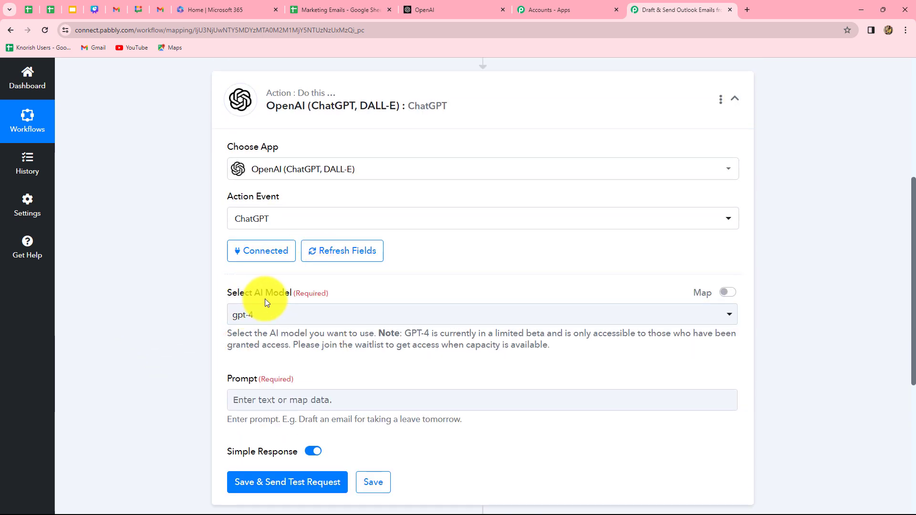
left_click(274, 320)
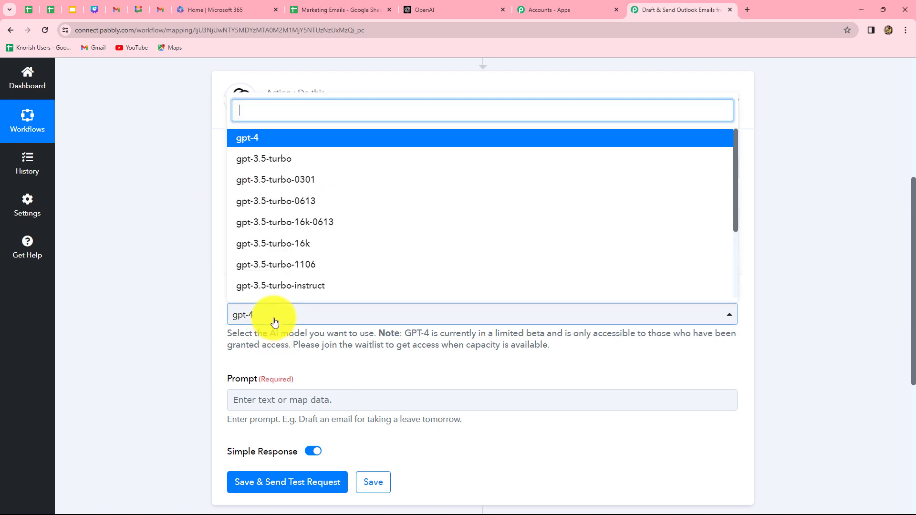
left_click(269, 163)
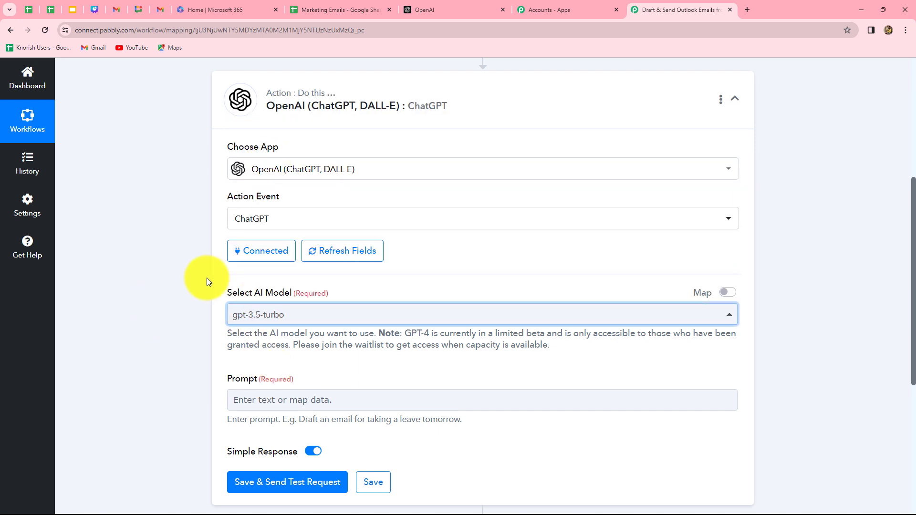
Step: Enter "draft only the body of email on this title:" as the prompt of the ChatGPT action
scroll(348, 382, "down", 2)
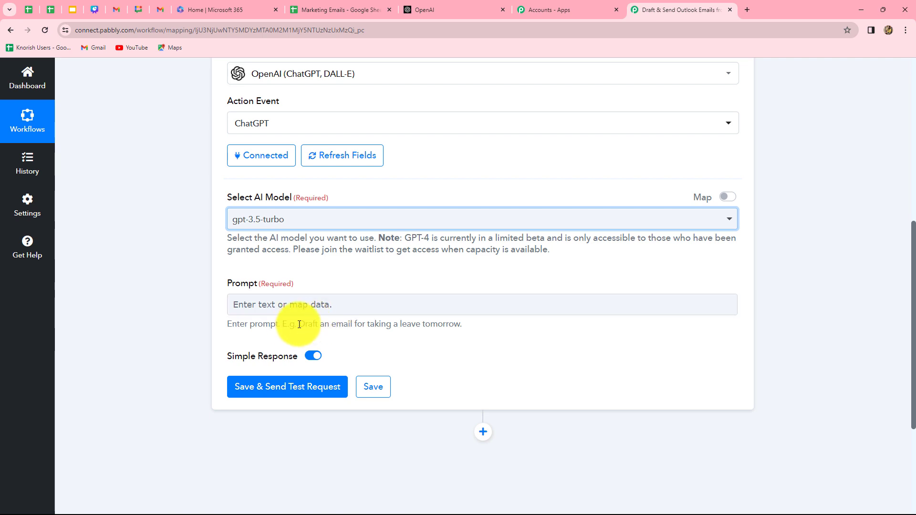
left_click_drag(299, 324, 425, 326)
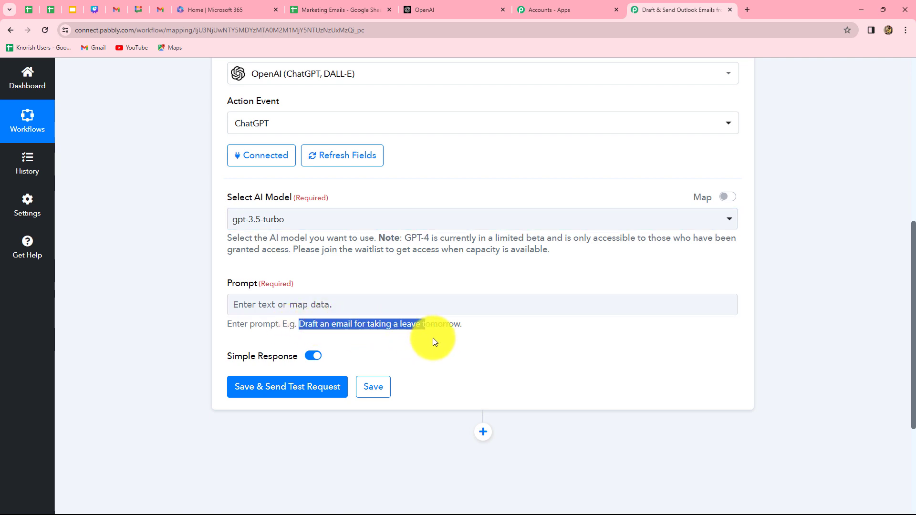
left_click(461, 357)
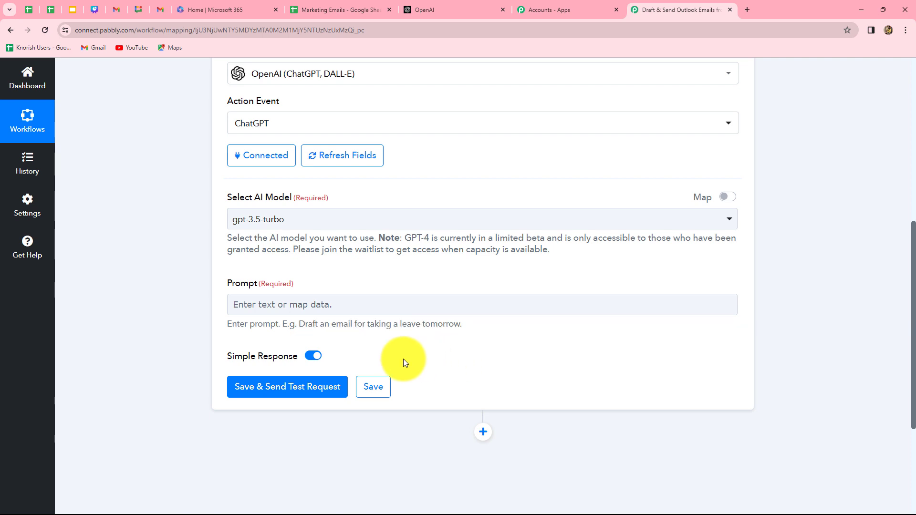
left_click(331, 305)
type("G")
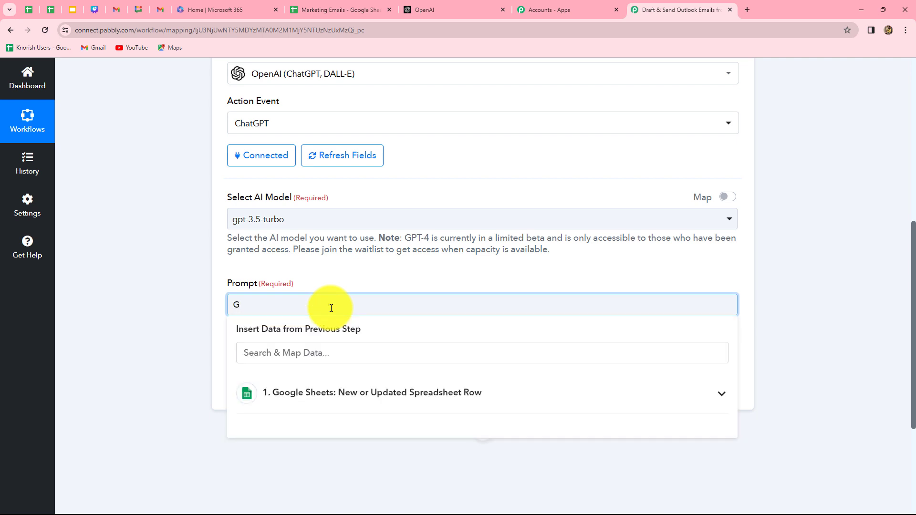
key("BackSpace")
type("draft only the body of email on this title:")
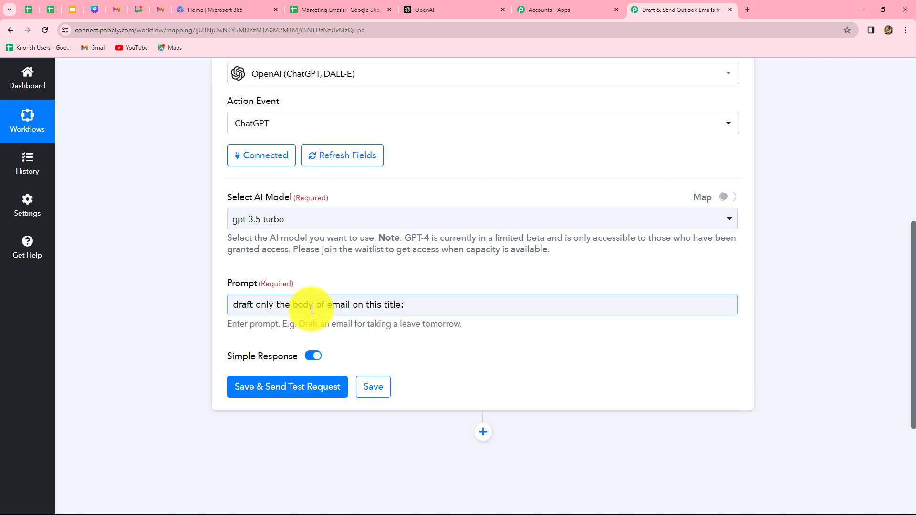
Step: Map the Title field from the Google Sheets trigger onto the end of the prompt
left_click(412, 307)
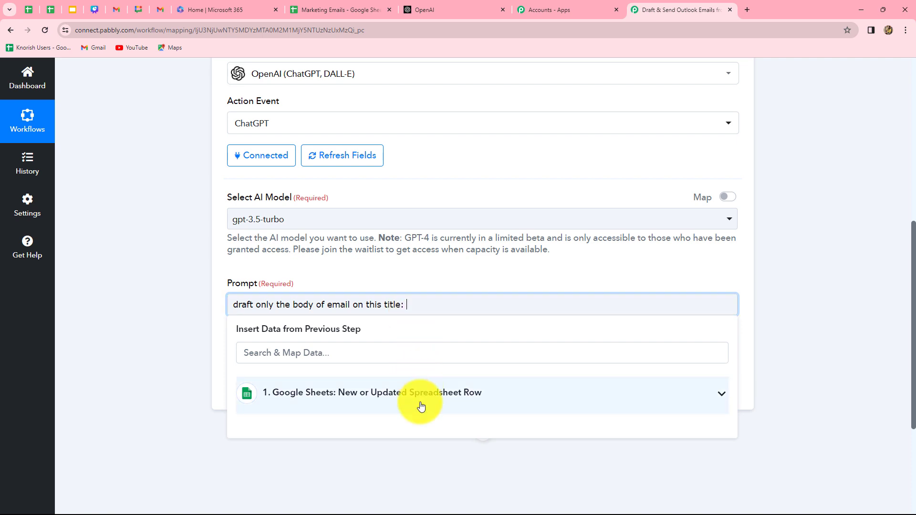
scroll(415, 372, "down", 1)
left_click(413, 346)
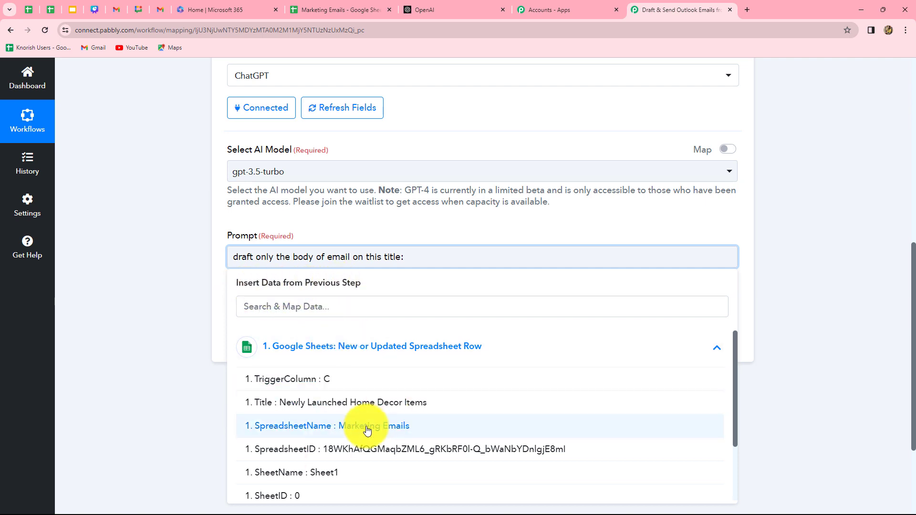
scroll(444, 429, "down", 2)
scroll(444, 429, "up", 2)
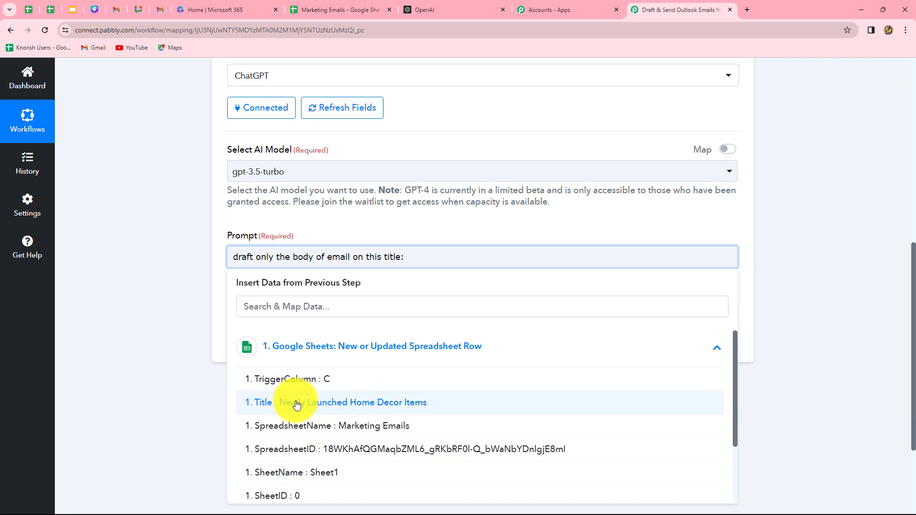
left_click(357, 407)
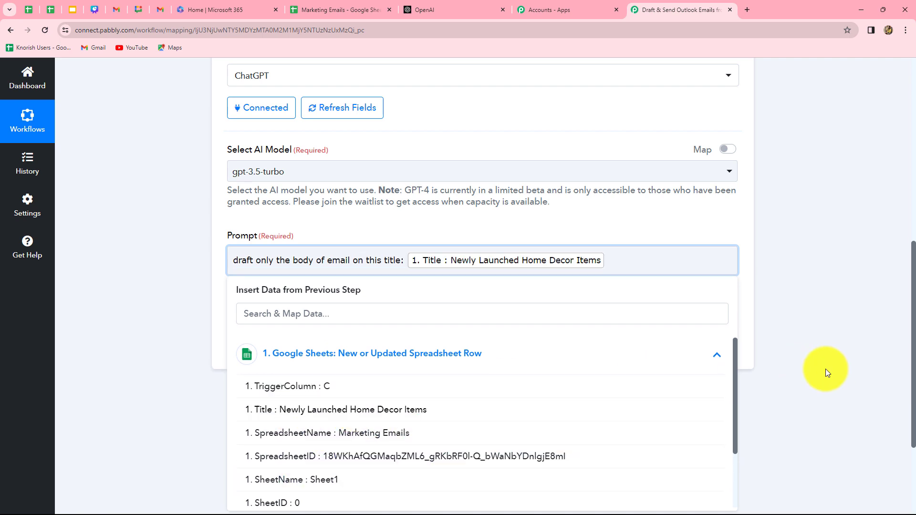
Step: Append "for the recipient :" to the ChatGPT prompt and map the Name field from the Google Sheets trigger after it
left_click(826, 369)
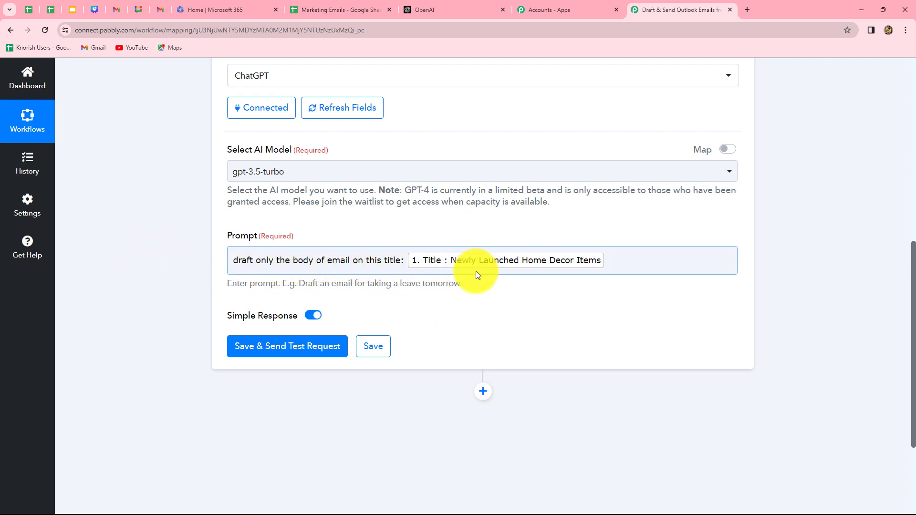
left_click(612, 264)
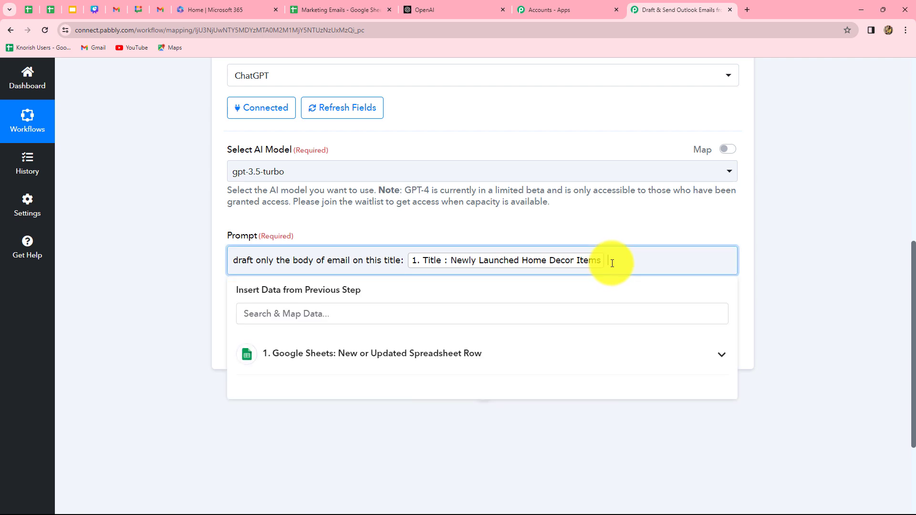
type("for the recipient")
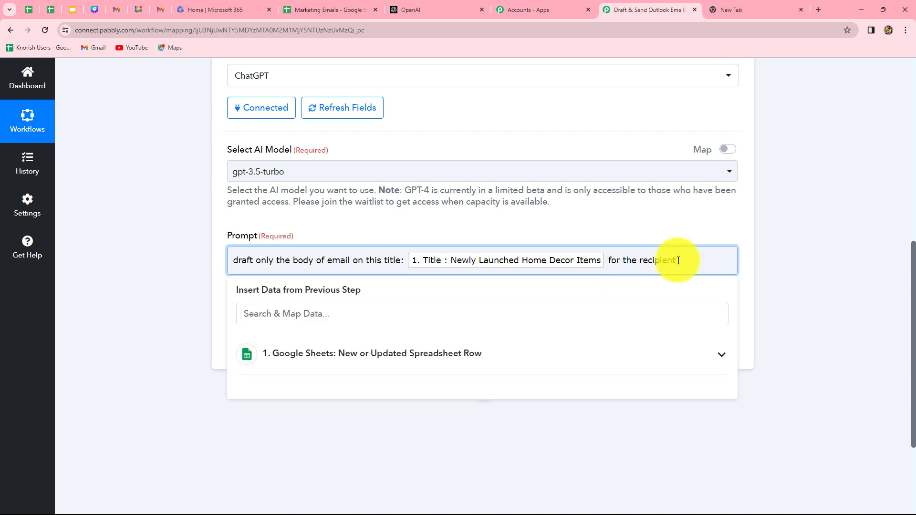
type(" :")
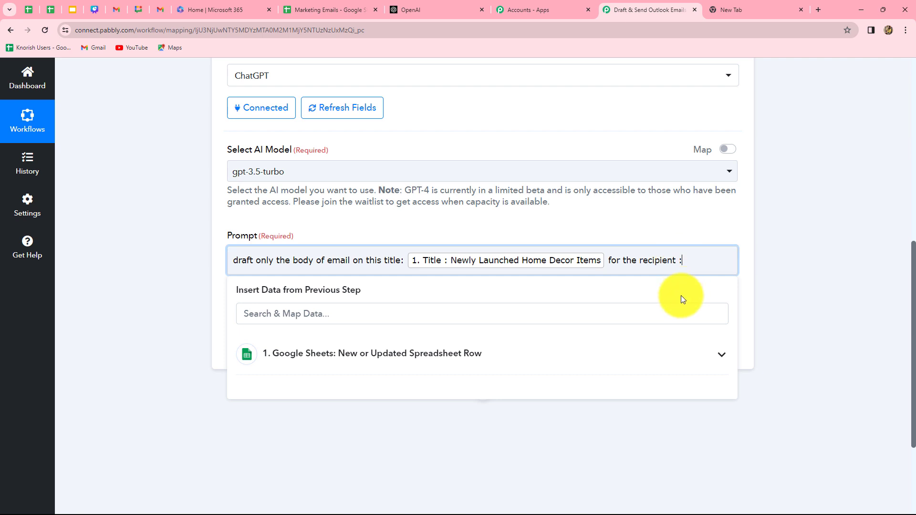
left_click(594, 361)
scroll(550, 428, "down", 3)
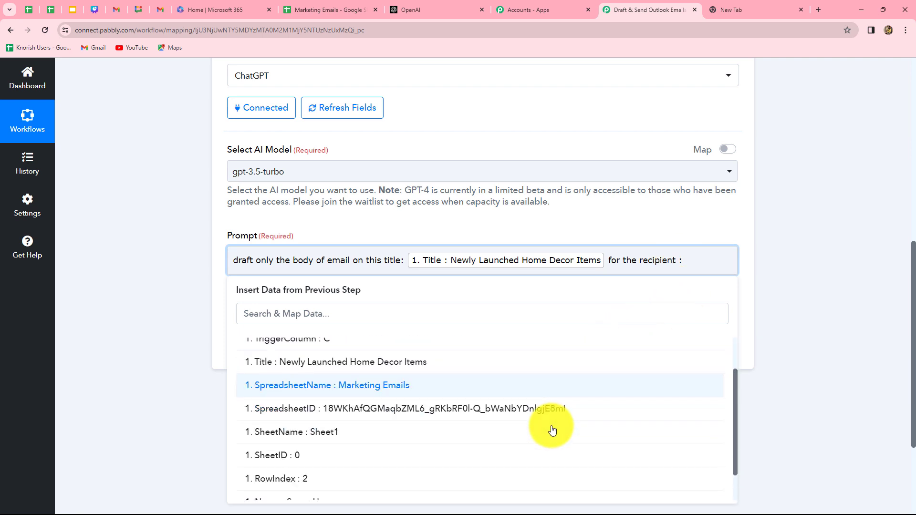
left_click(428, 467)
left_click(854, 345)
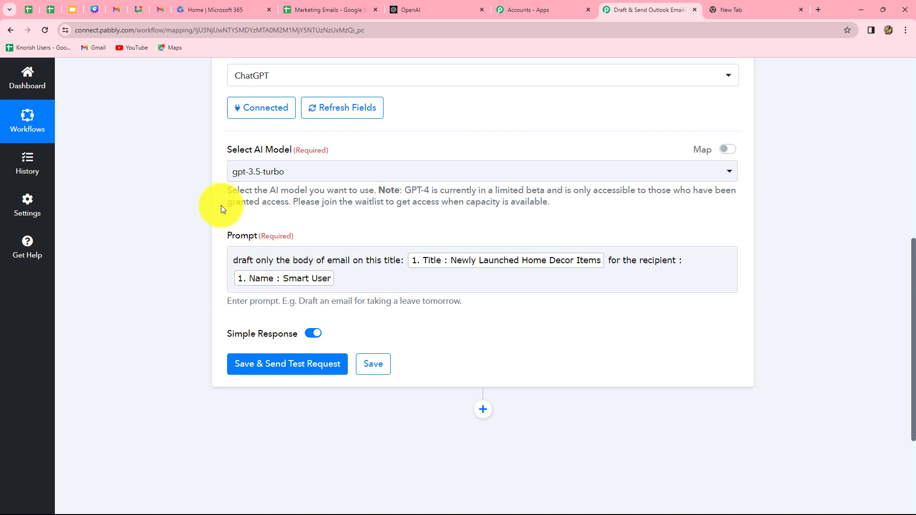
Step: Add "end it with Regards, Pabbly." to the end of the ChatGPT prompt
left_click(330, 292)
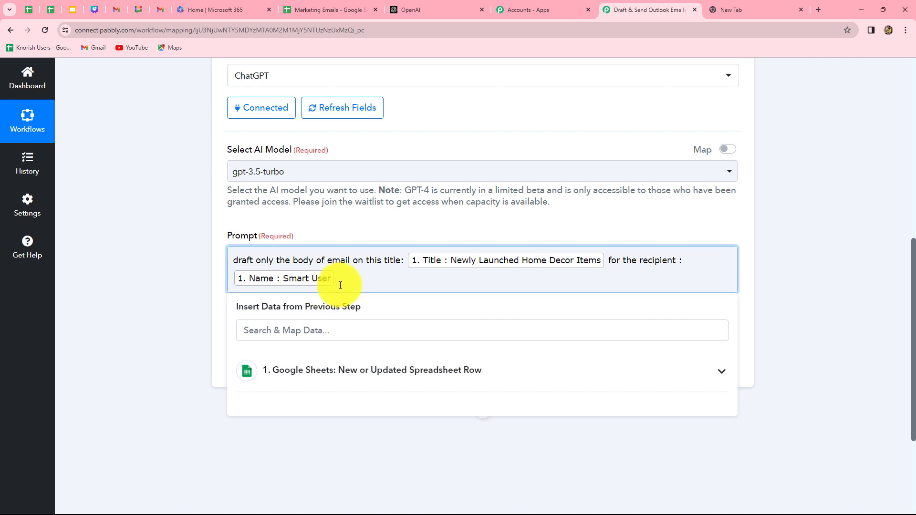
type("end it with Regards, Pabbly.")
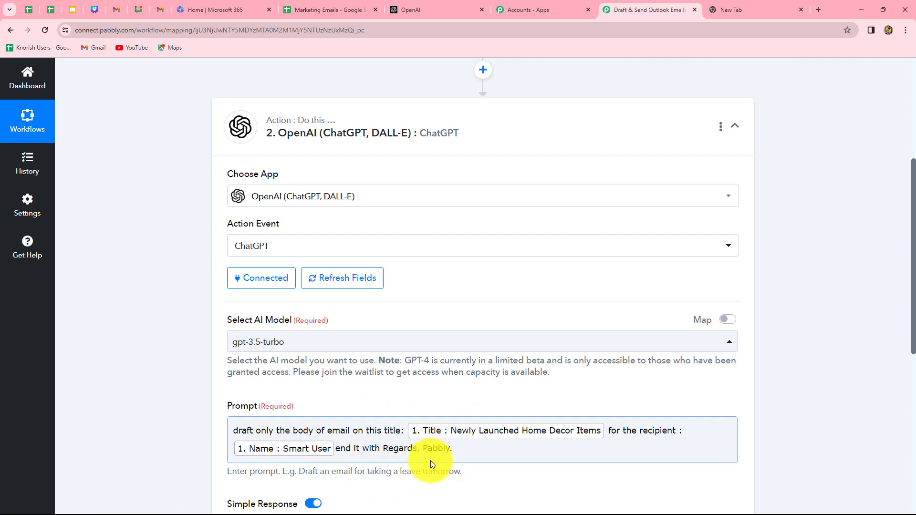
left_click(437, 471)
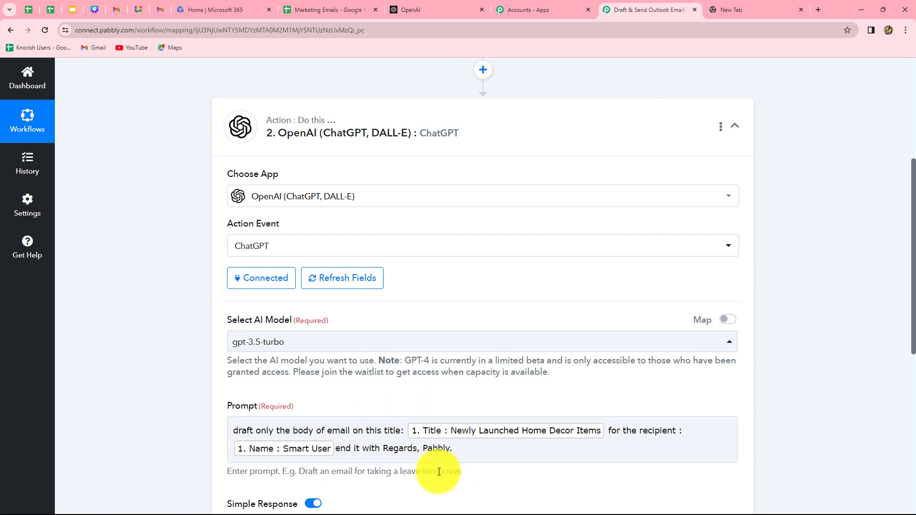
Step: Save the ChatGPT action with a test request and read through the Choices 0 Message Content of the response
scroll(406, 467, "down", 4)
left_click(307, 390)
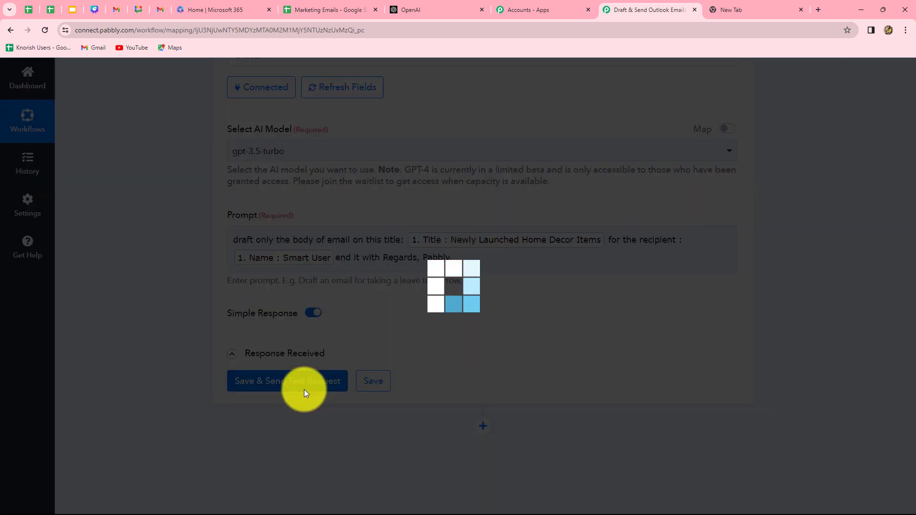
scroll(829, 367, "down", 3)
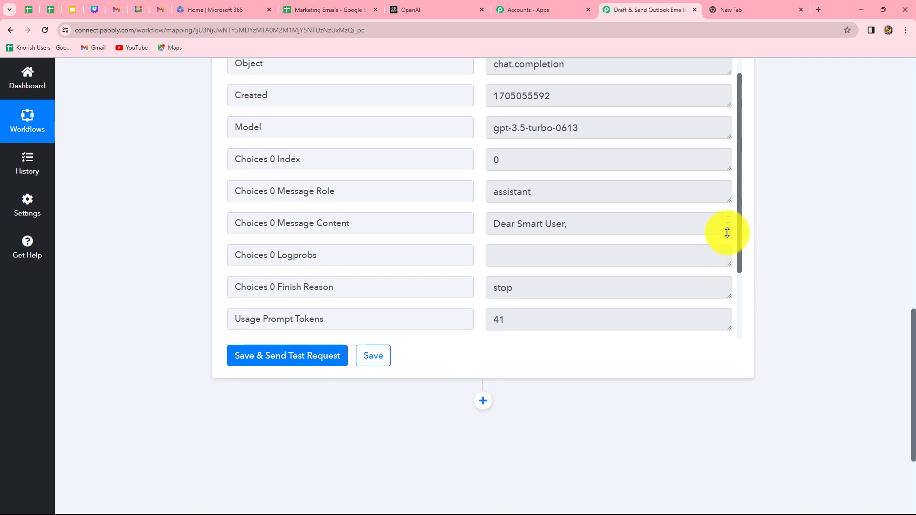
left_click_drag(728, 231, 727, 331)
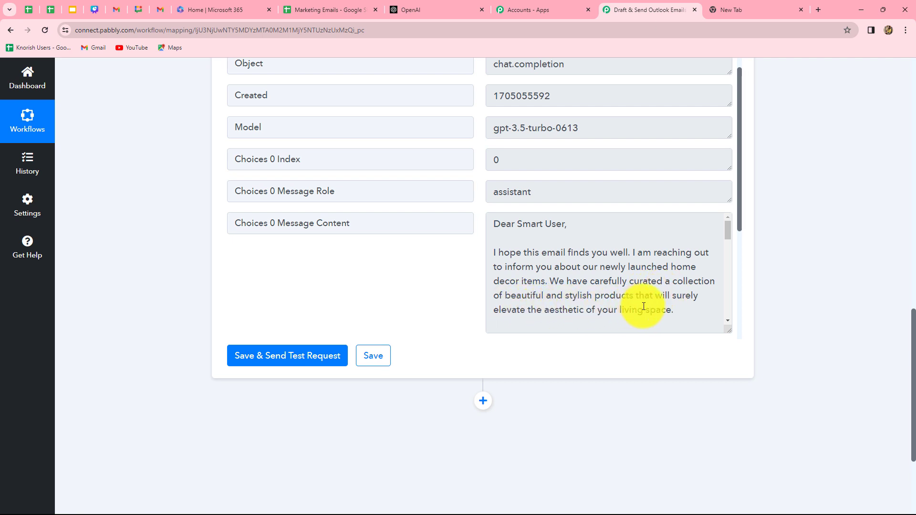
scroll(644, 307, "down", 15)
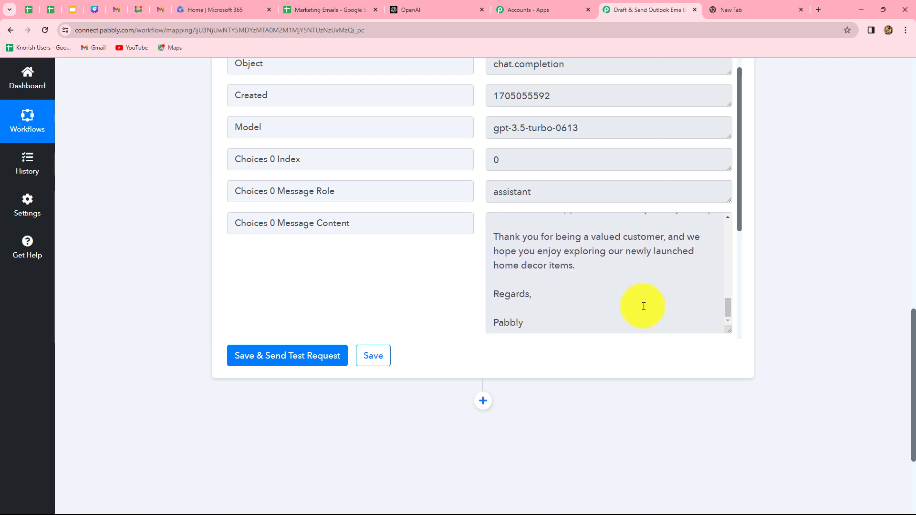
scroll(573, 301, "up", 3)
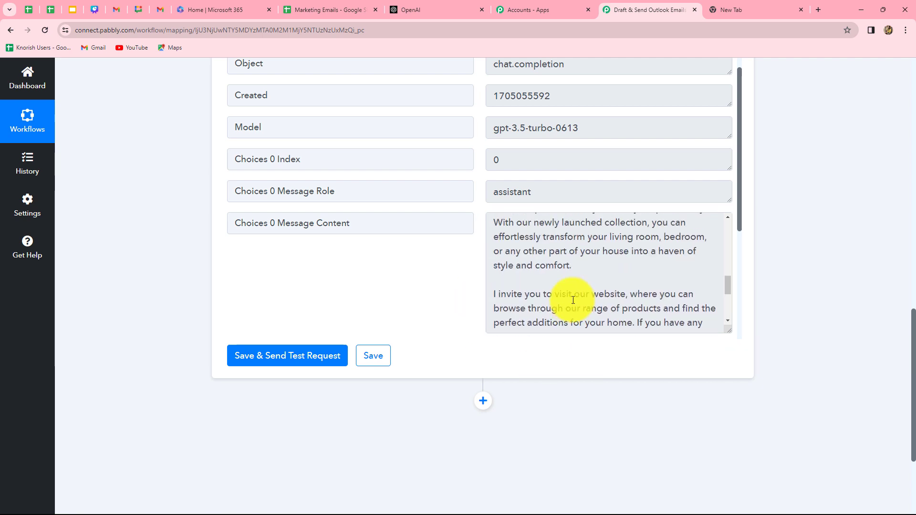
scroll(573, 300, "up", 5)
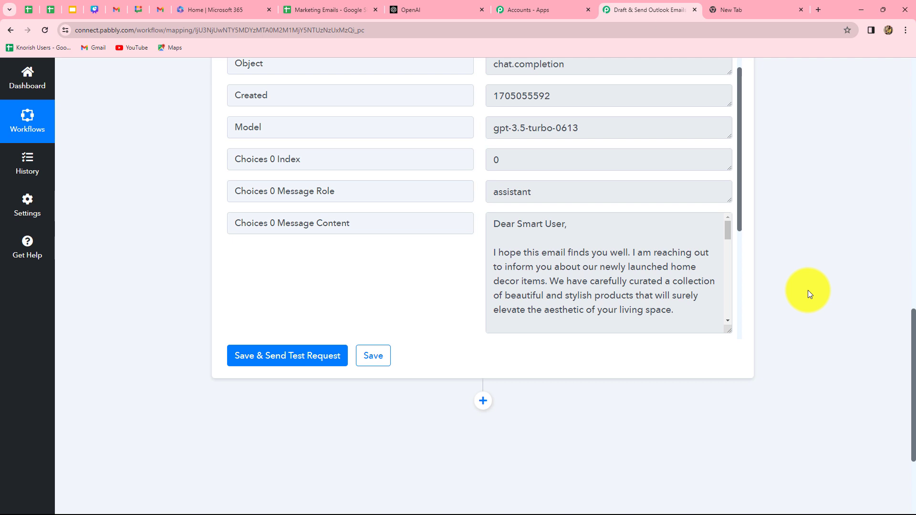
Step: Add a Microsoft Office 365 action after the ChatGPT step with Send Mail as the action event
scroll(809, 291, "down", 3)
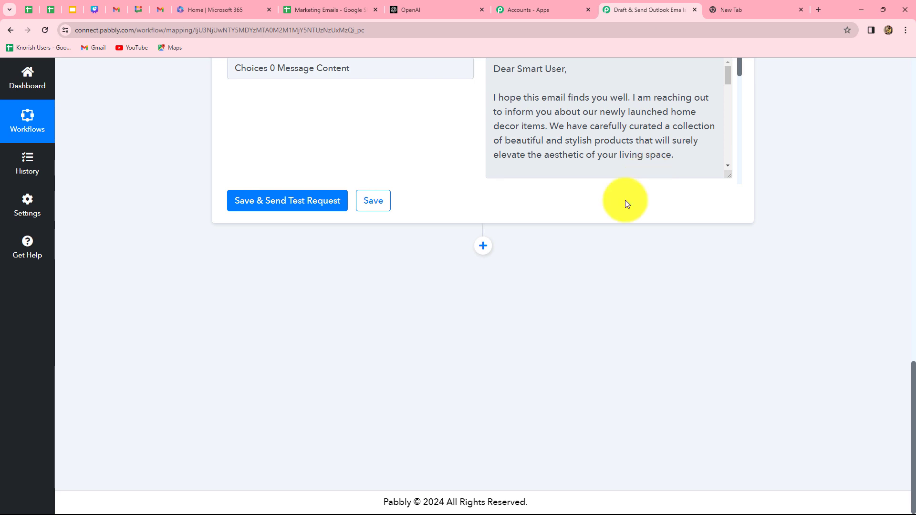
left_click(482, 249)
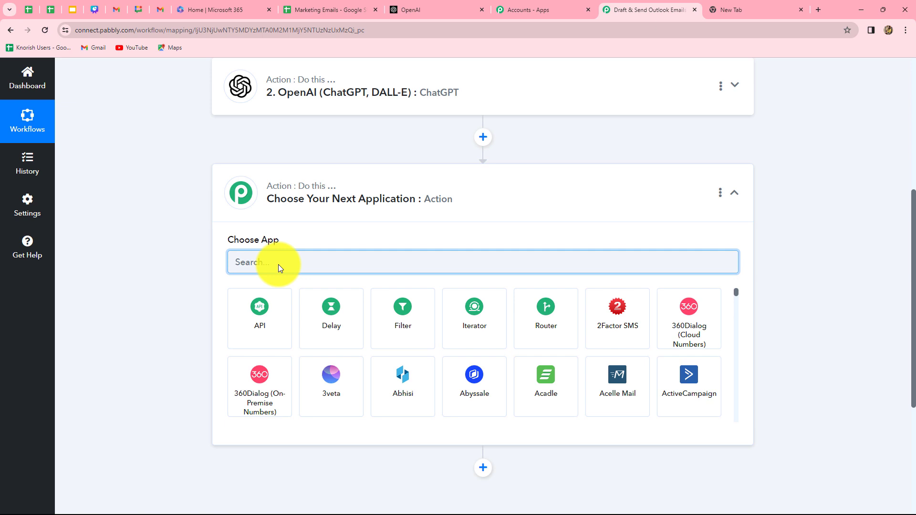
type("Micro")
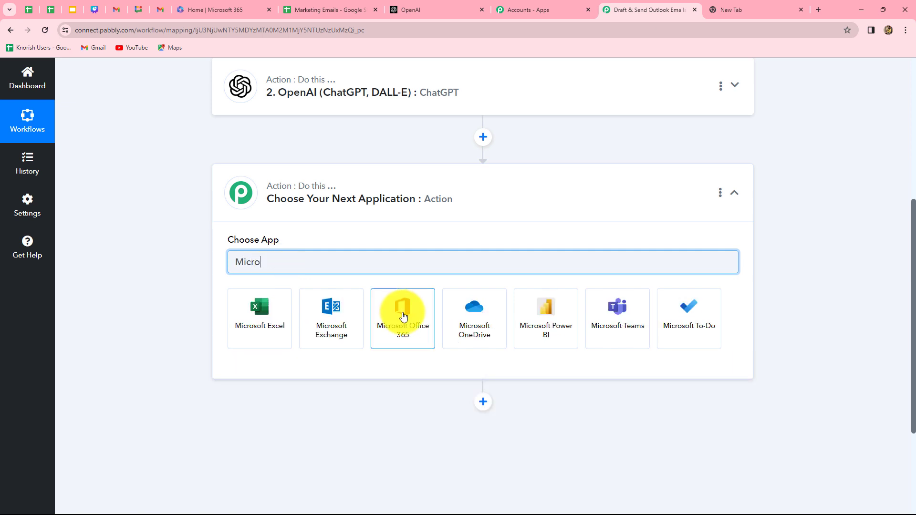
left_click(403, 315)
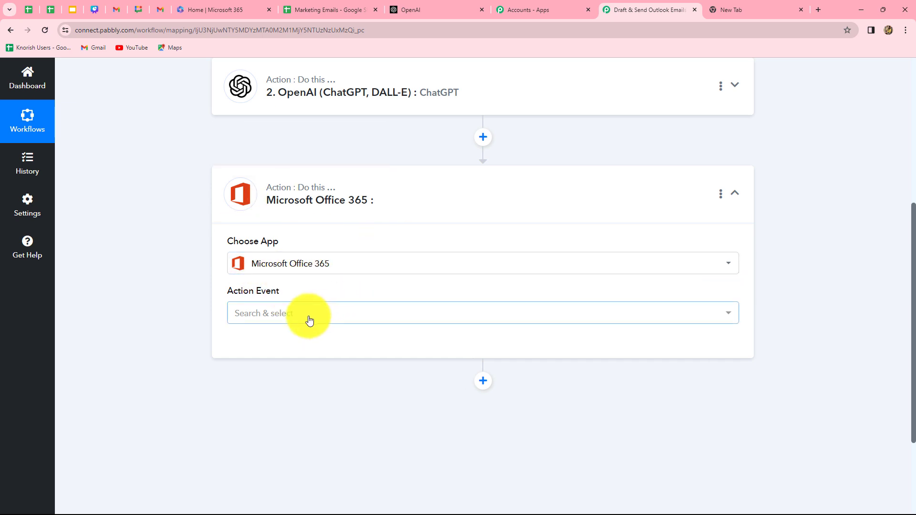
left_click(275, 317)
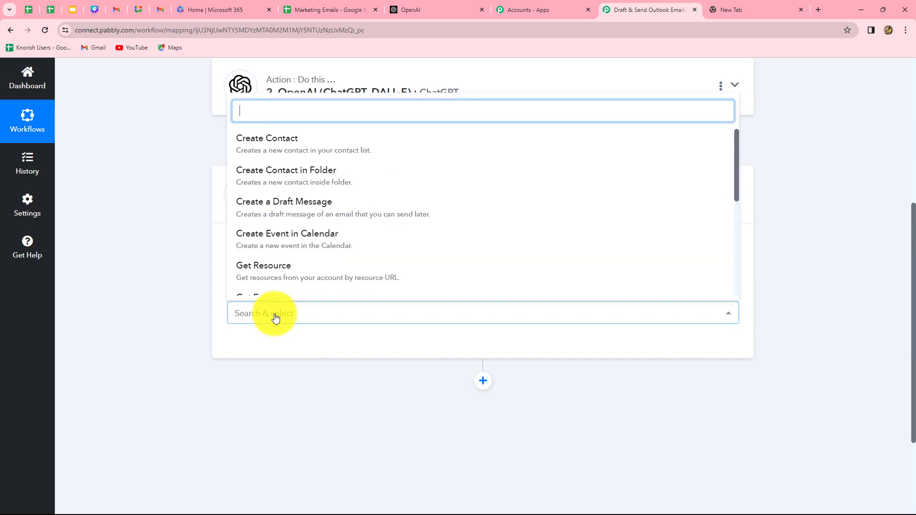
type("send")
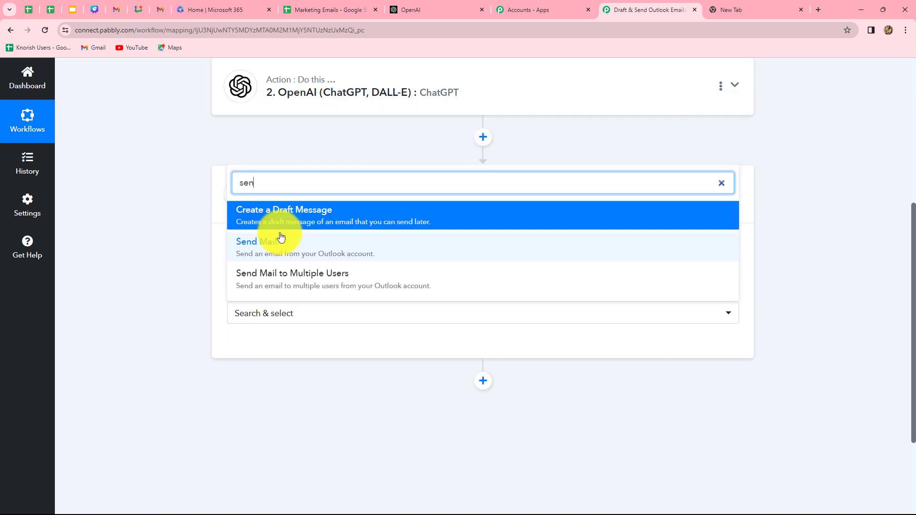
left_click(280, 241)
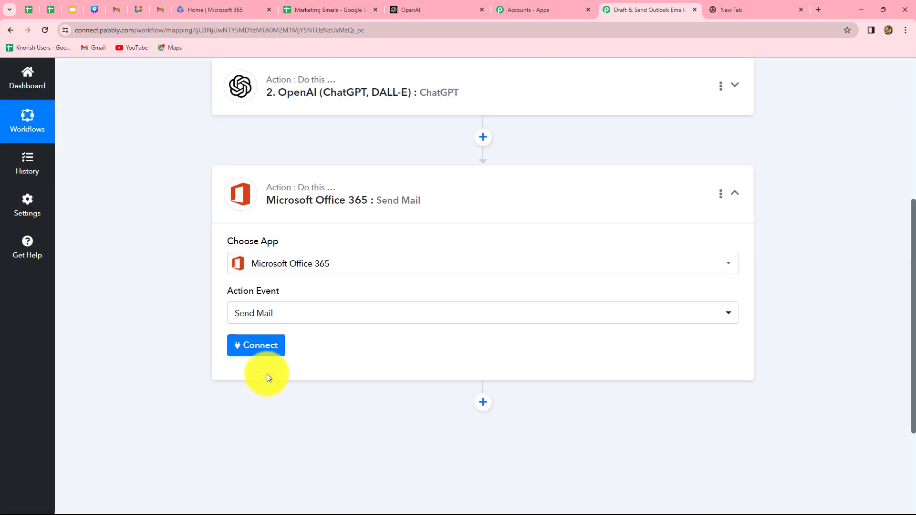
Step: Connect the Send Mail action through a new Microsoft Office 365 connection and accept the permissions requested by Pabbly Connect
left_click(261, 347)
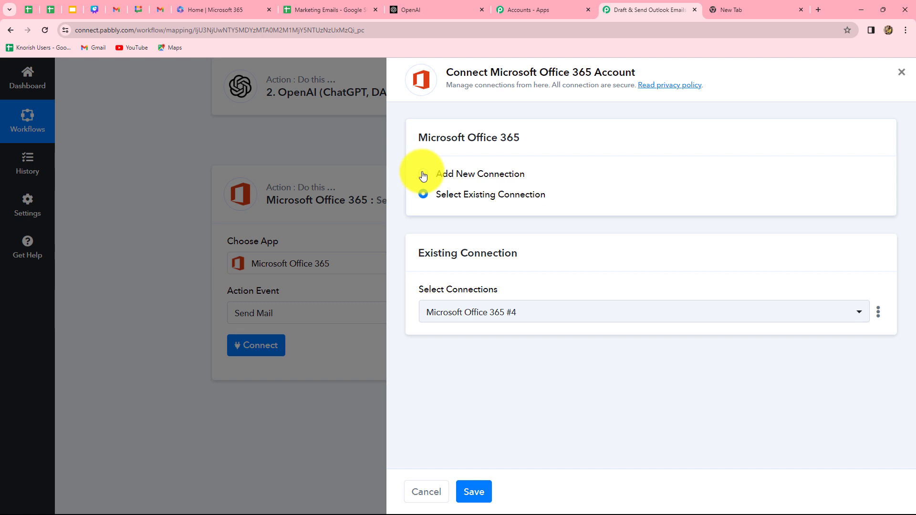
left_click(423, 175)
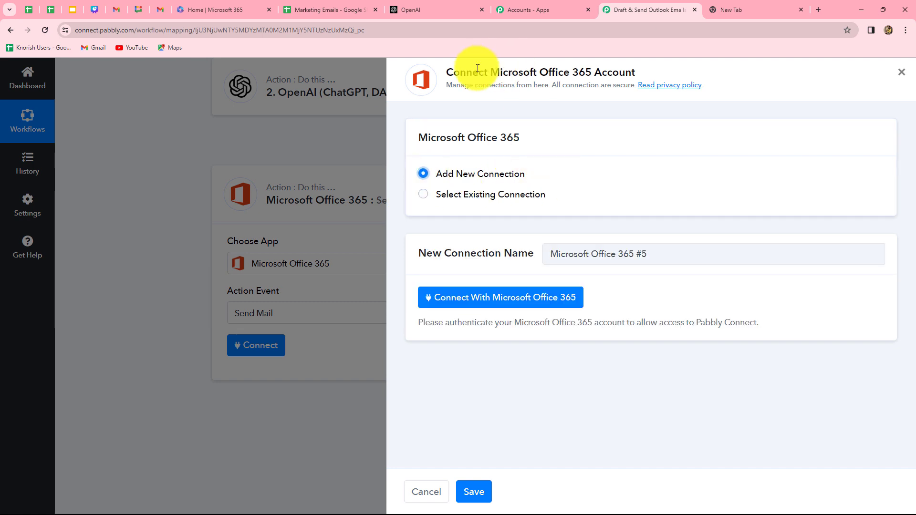
left_click_drag(490, 72, 648, 79)
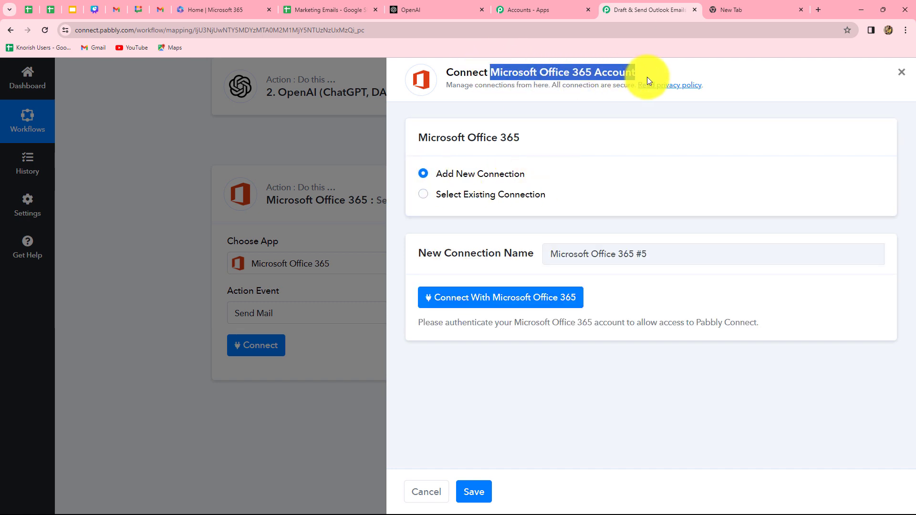
left_click(611, 184)
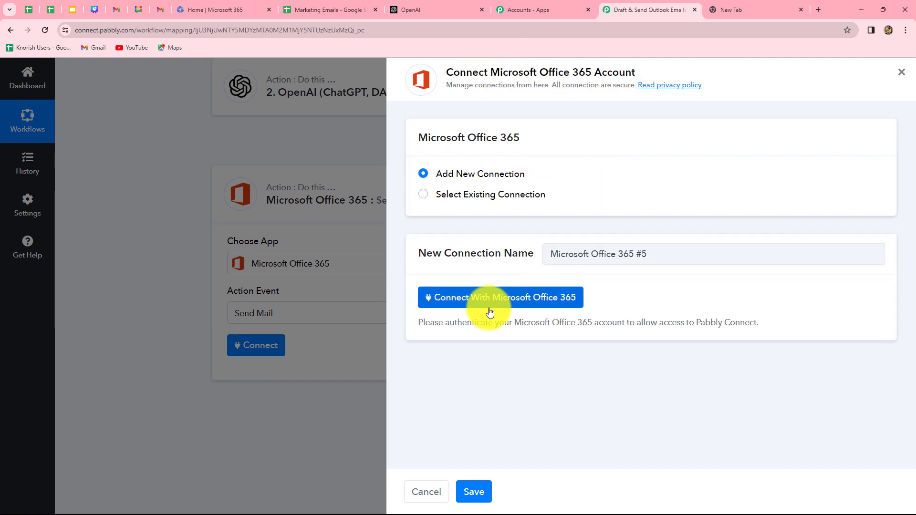
left_click(513, 303)
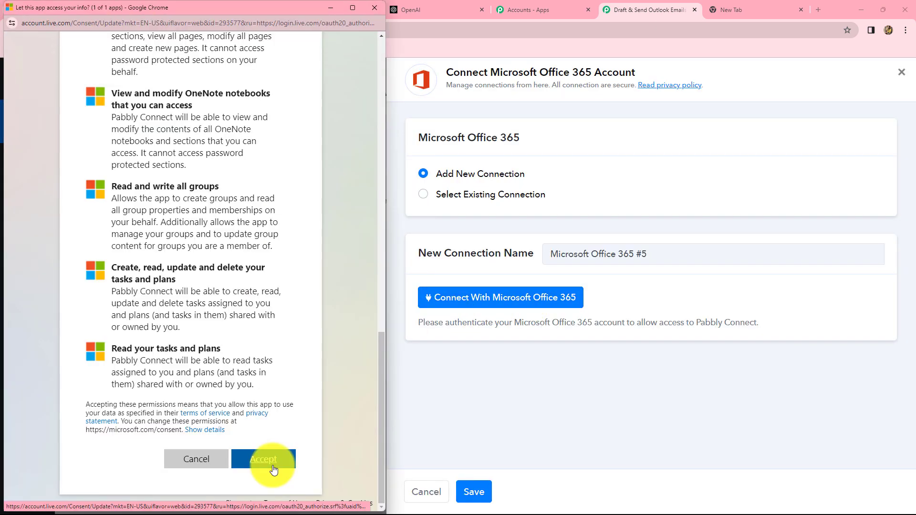
left_click(272, 460)
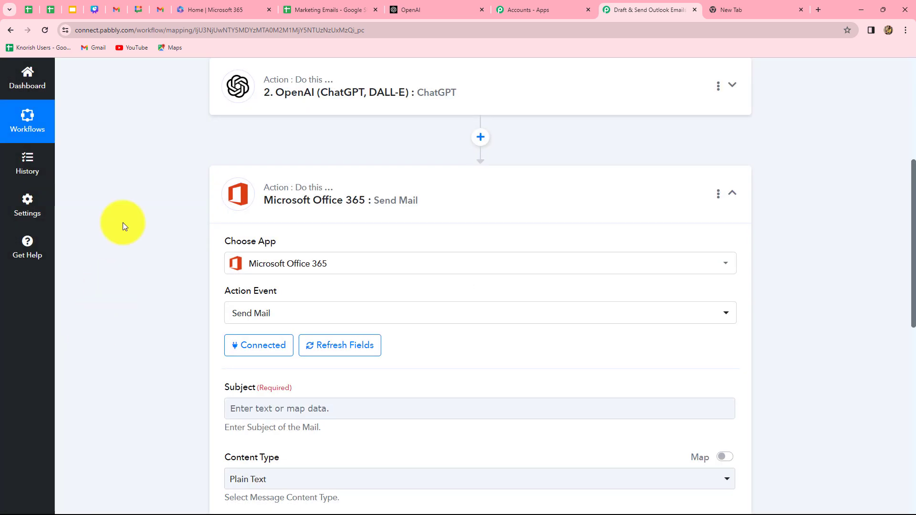
left_click(216, 7)
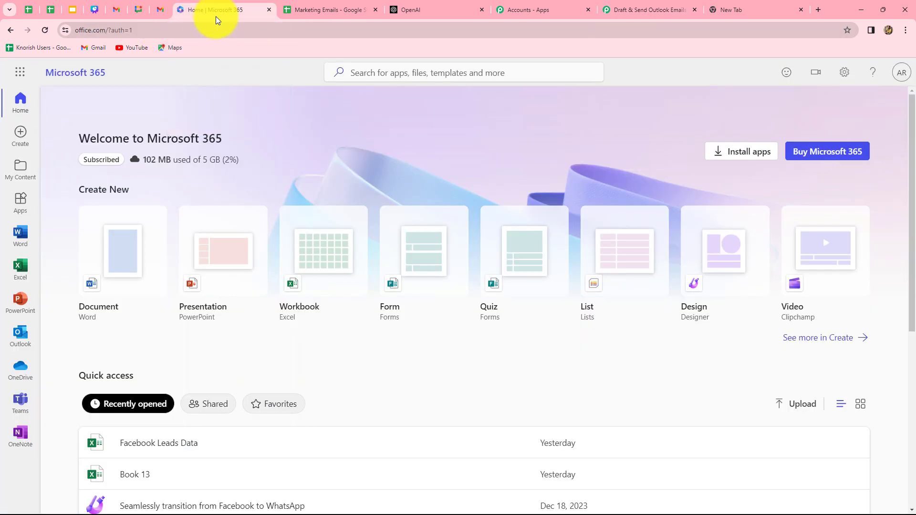
left_click(622, 7)
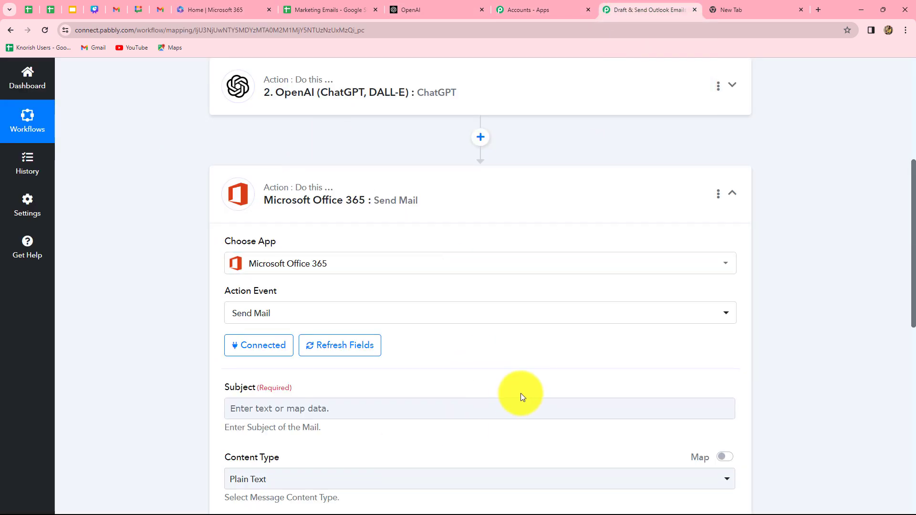
Step: Map the Send Mail subject to the Title value from the Google Sheets trigger
scroll(522, 396, "down", 4)
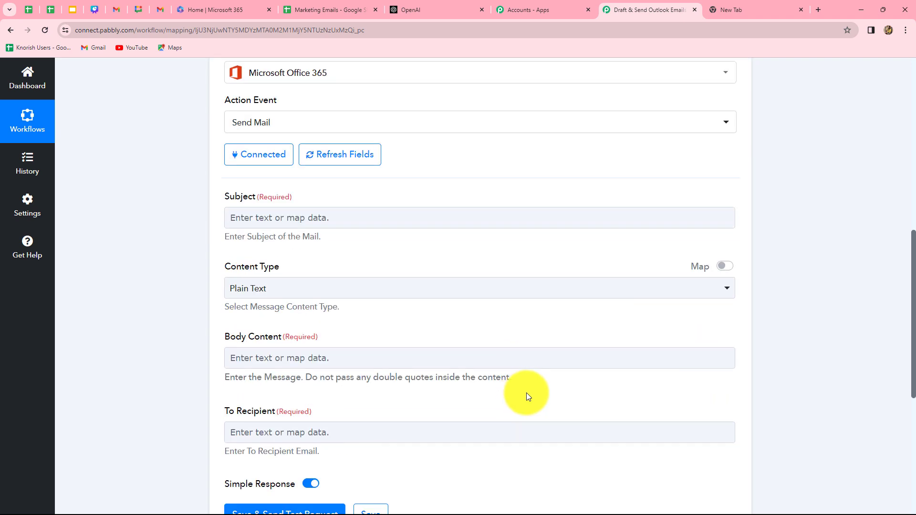
scroll(528, 396, "down", 4)
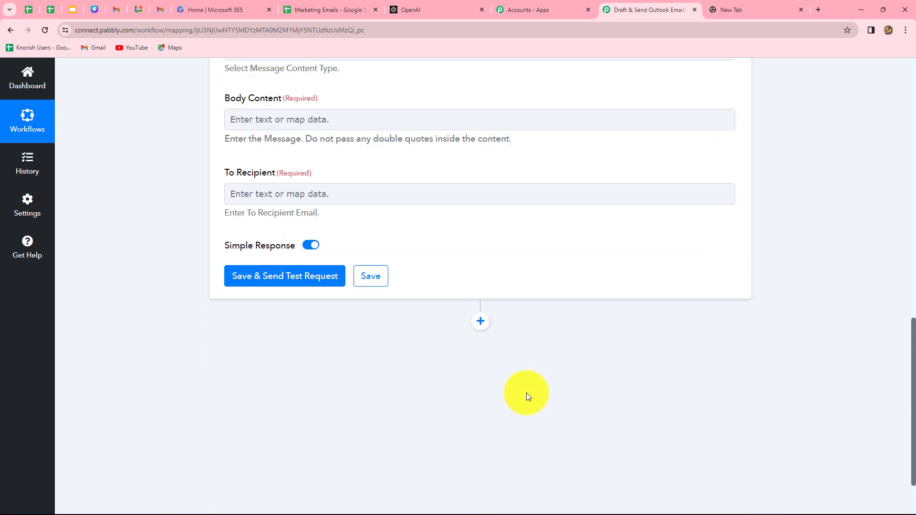
scroll(528, 396, "up", 4)
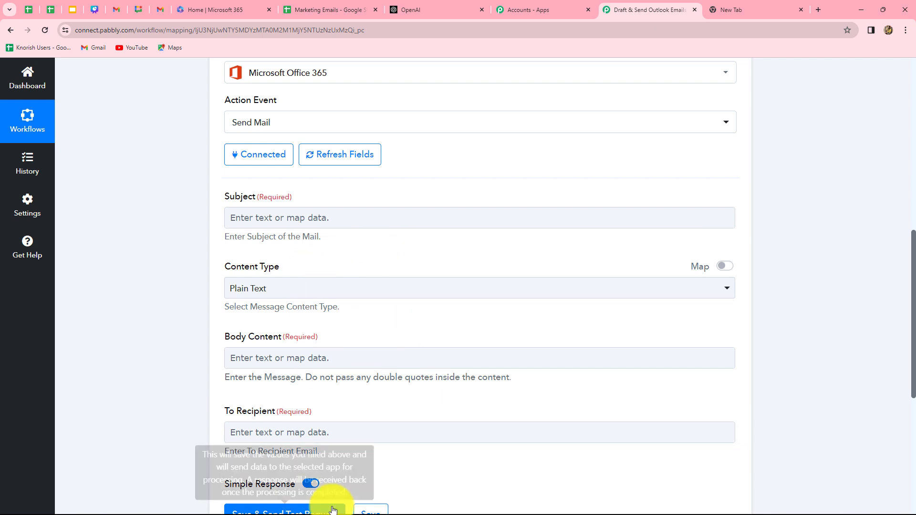
left_click(245, 215)
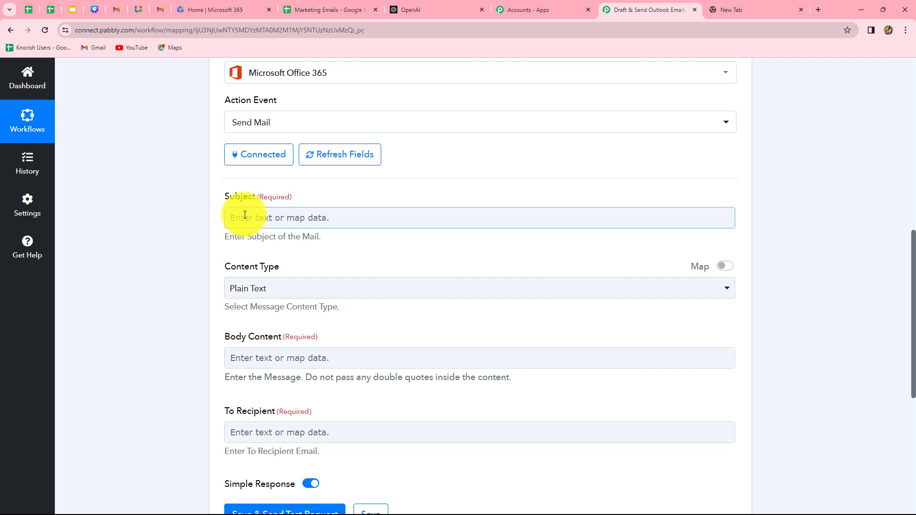
left_click(245, 216)
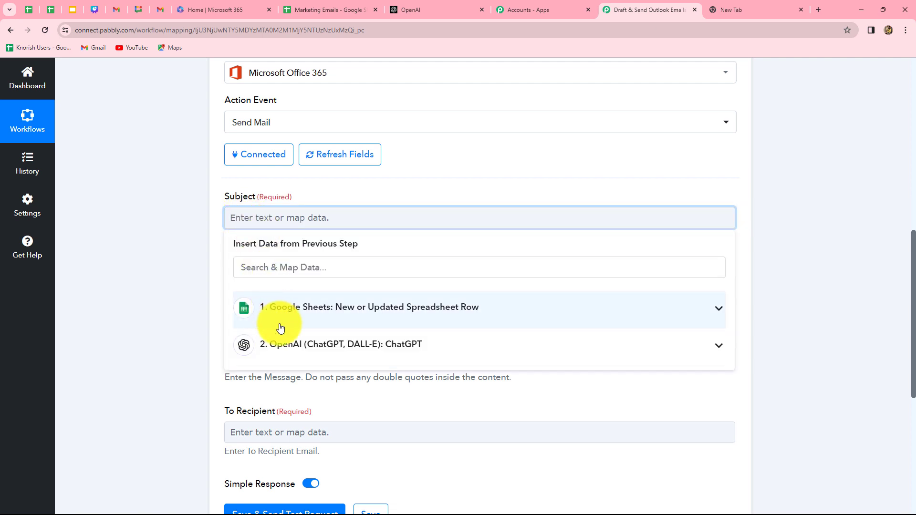
left_click(352, 310)
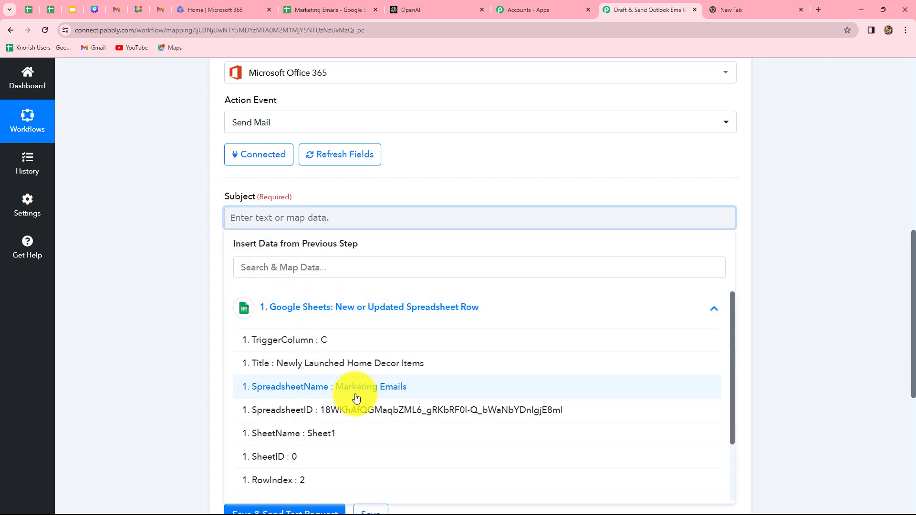
left_click(377, 366)
left_click(774, 339)
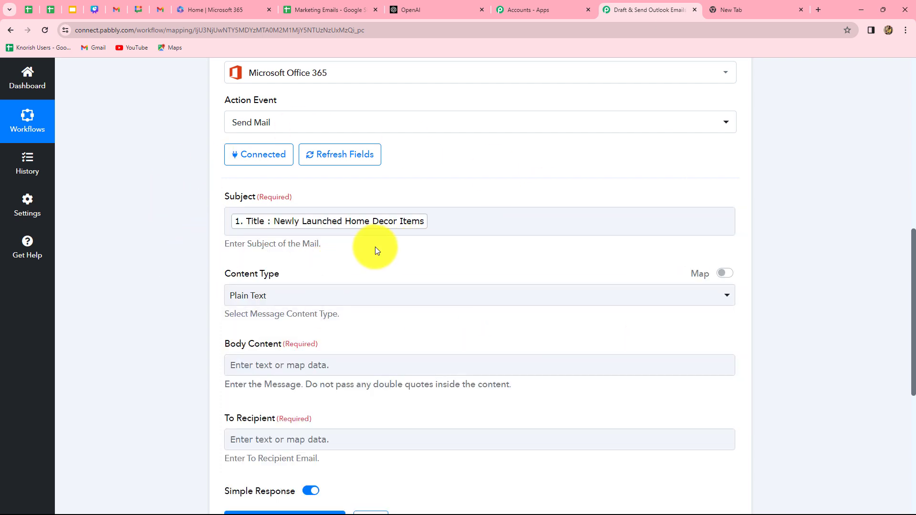
Step: Map the Send Mail body content to the Choices 0 Message Content value from the ChatGPT step
scroll(374, 247, "down", 2)
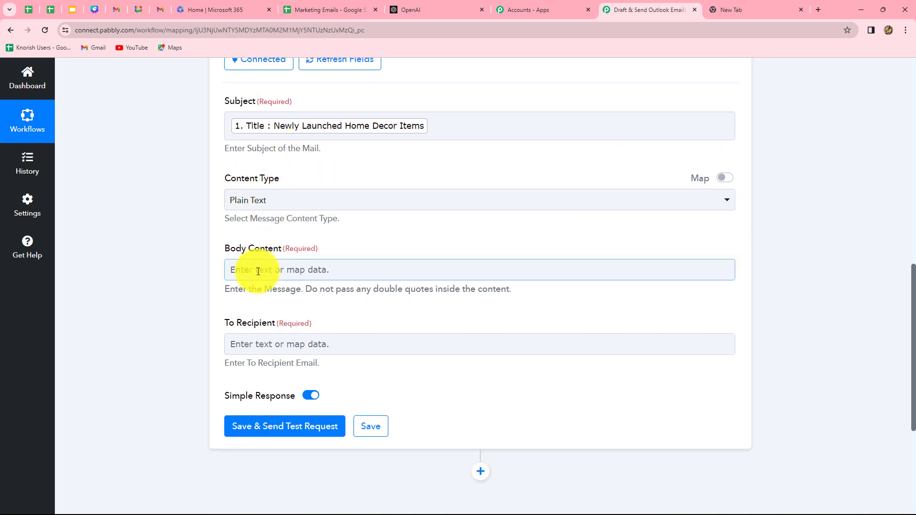
scroll(258, 272, "down", 2)
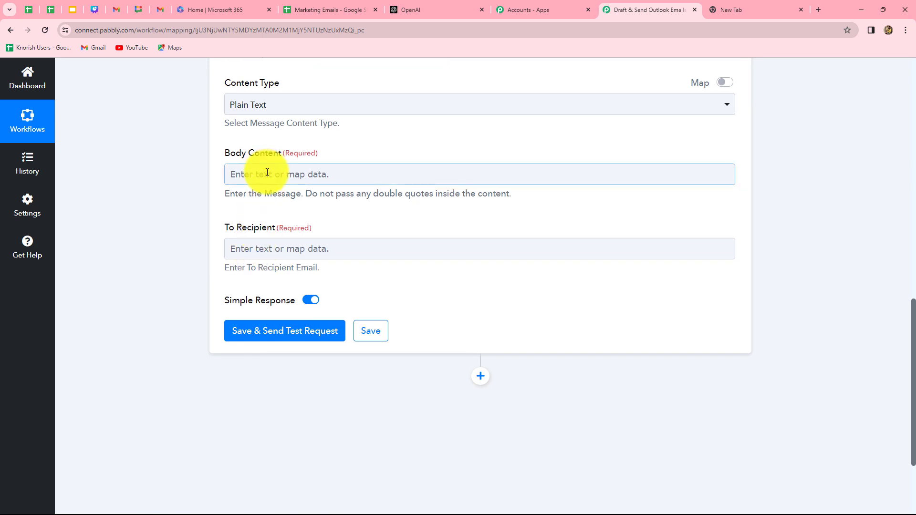
left_click(268, 174)
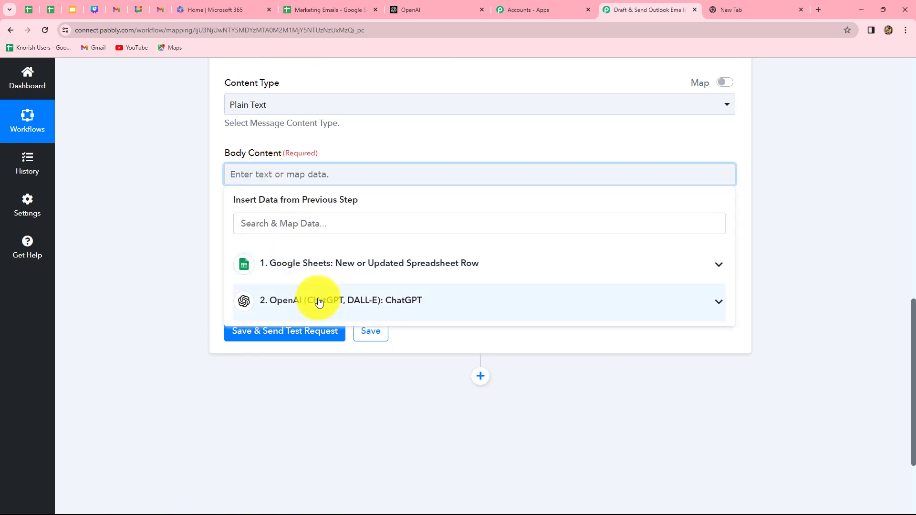
left_click(319, 302)
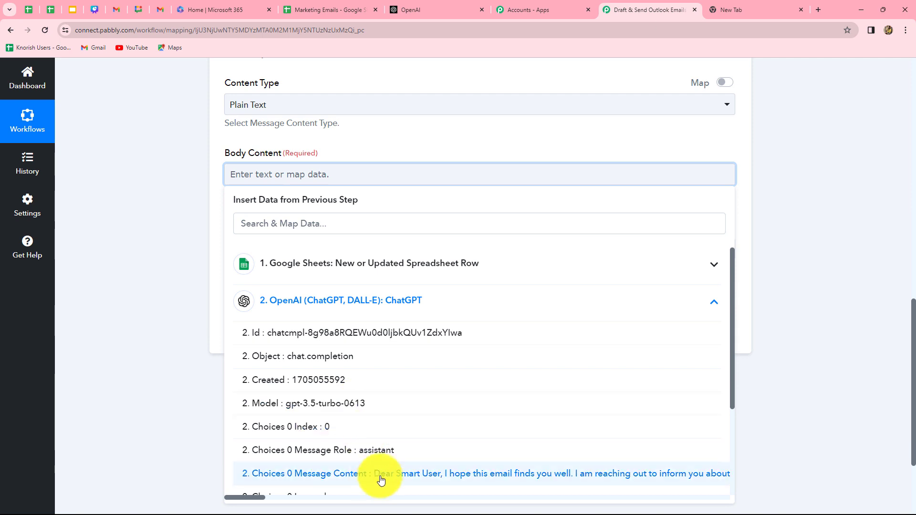
left_click(449, 476)
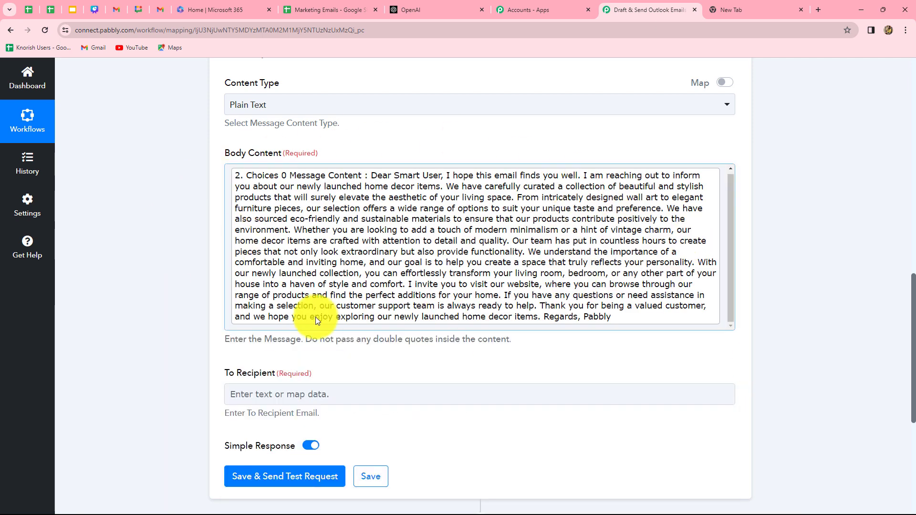
Step: Map the To Recipient field to the Email value from the Google Sheets trigger
scroll(200, 310, "down", 3)
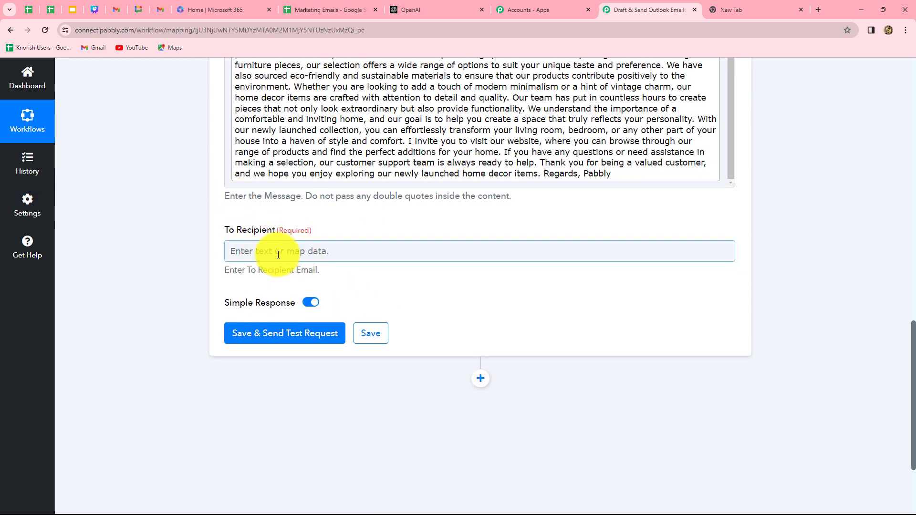
left_click(314, 253)
left_click(325, 346)
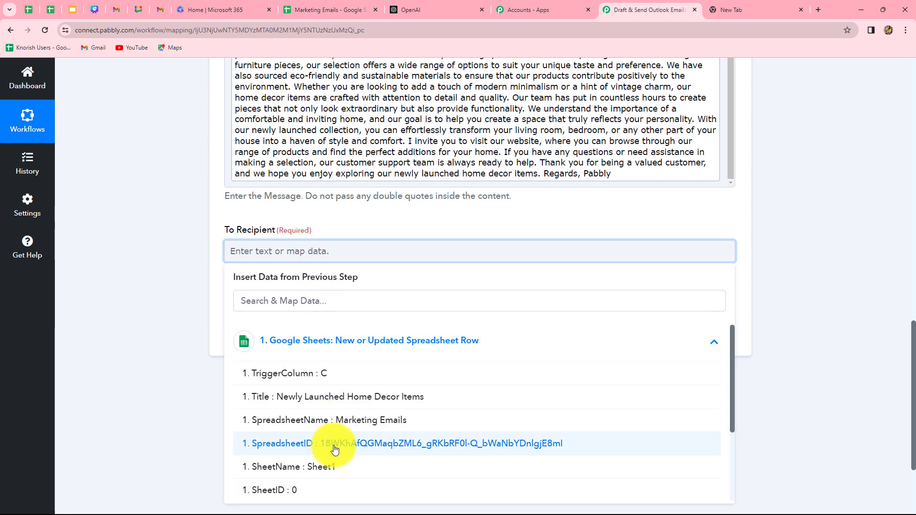
scroll(339, 427, "down", 2)
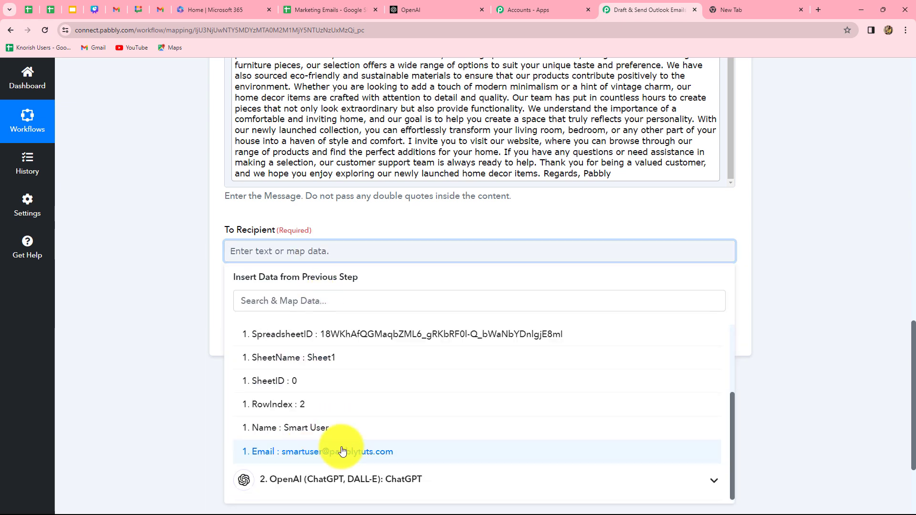
left_click(343, 452)
left_click(823, 342)
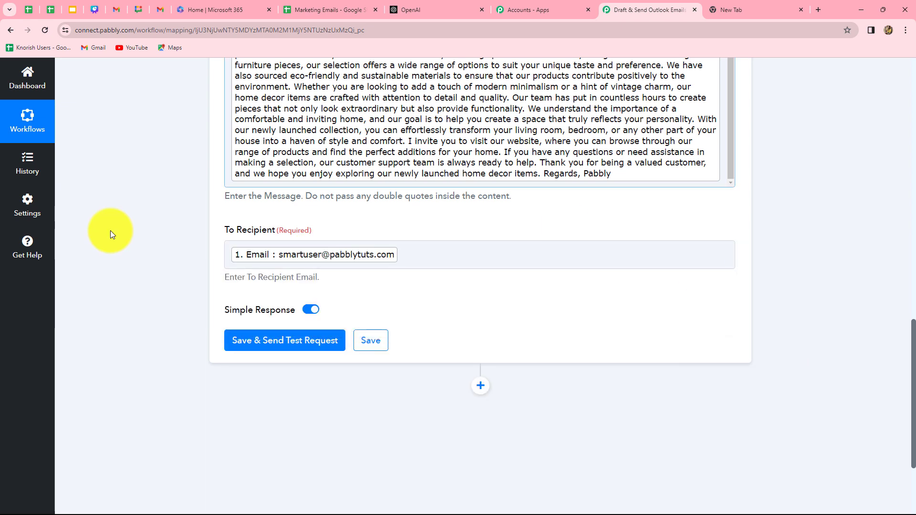
Step: Save the Send Mail action with a test request and open the "Newly Launched Home Decor Items" email in Gmail
left_click(317, 340)
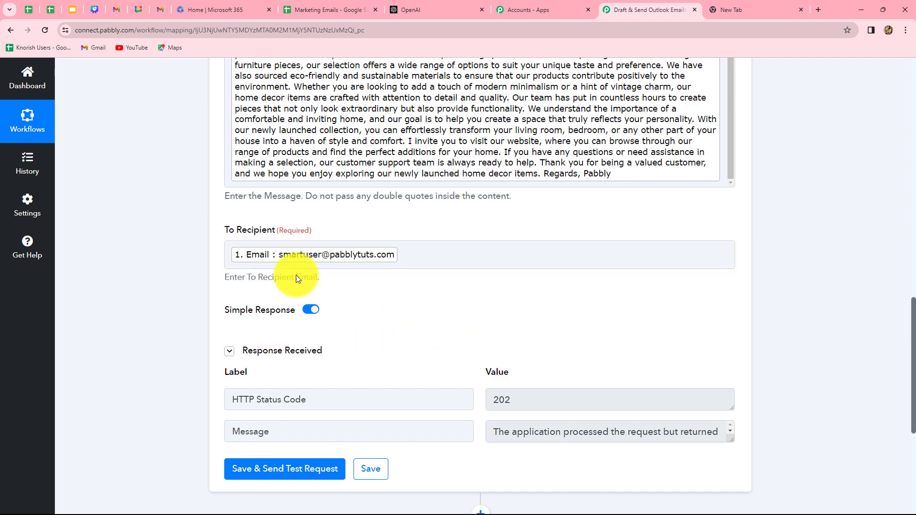
left_click(160, 13)
left_click(159, 14)
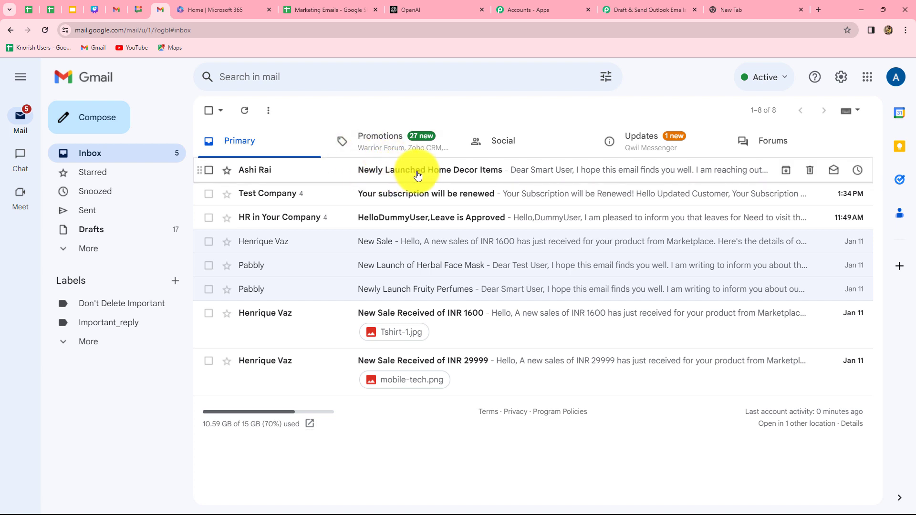
left_click(485, 169)
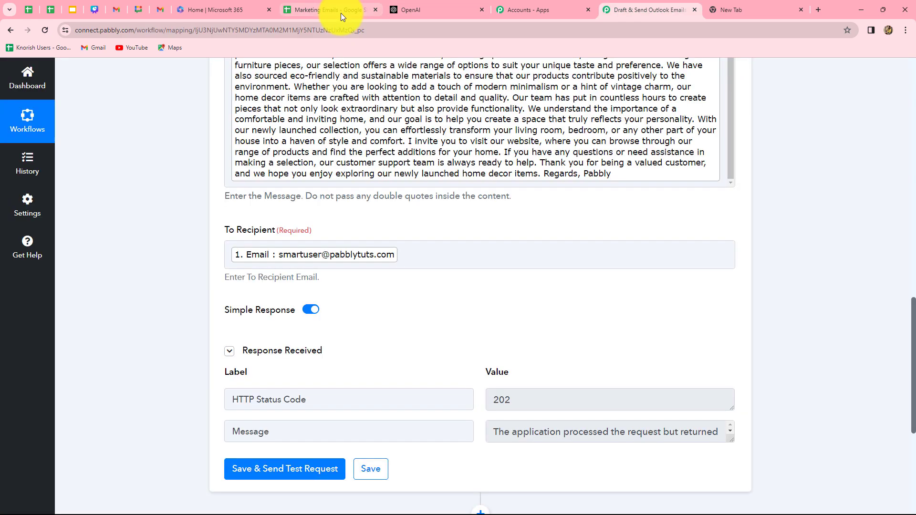
Step: In the Marketing Emails Google Sheet, fill row 3 with a recipient's name, email address and the title "Newly Launched Herbal Hair Mask"
left_click(341, 13)
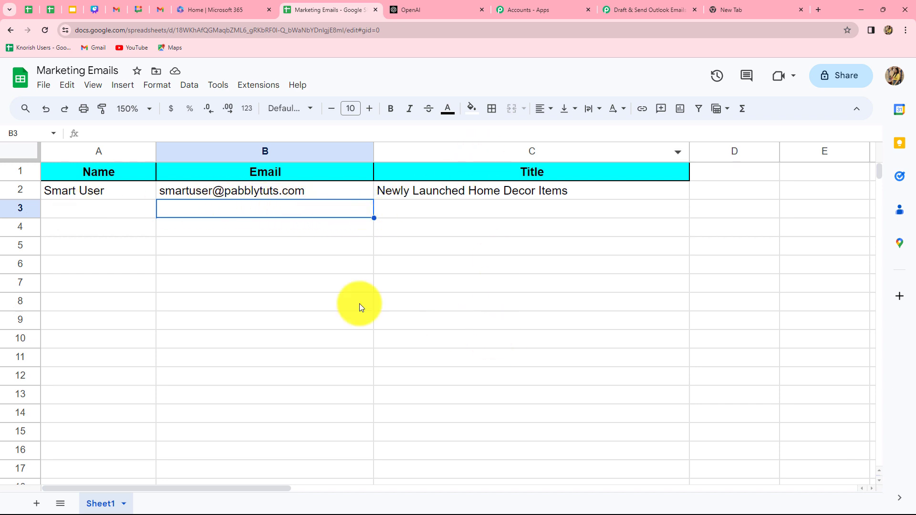
left_click(116, 211)
type("Dumm")
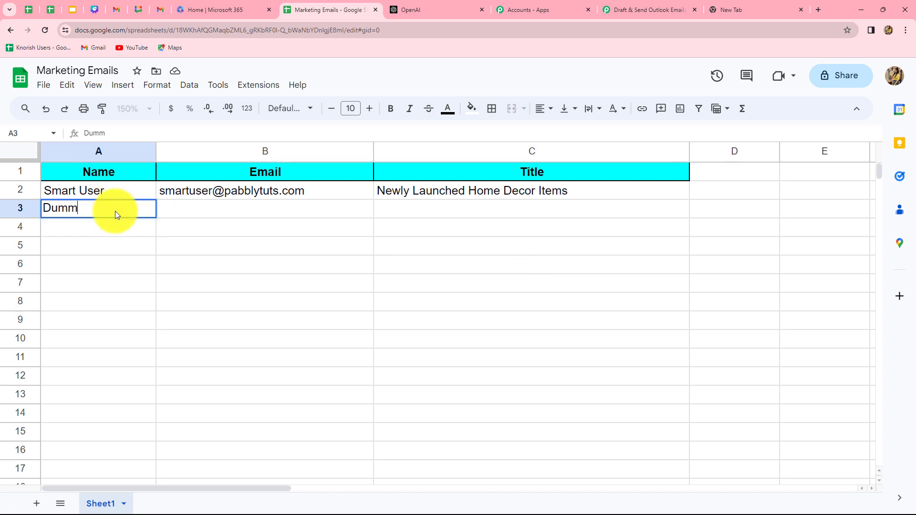
type("y User")
left_click(169, 205)
type("dummy")
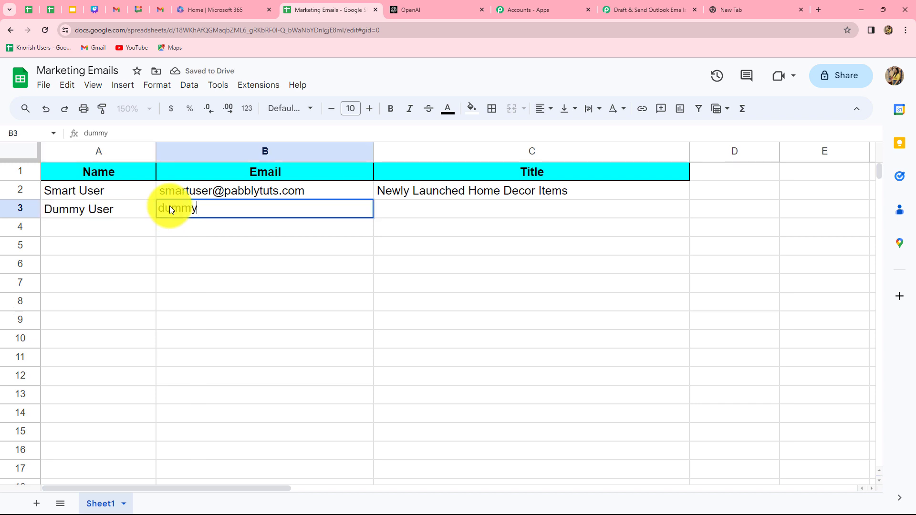
key("Tab")
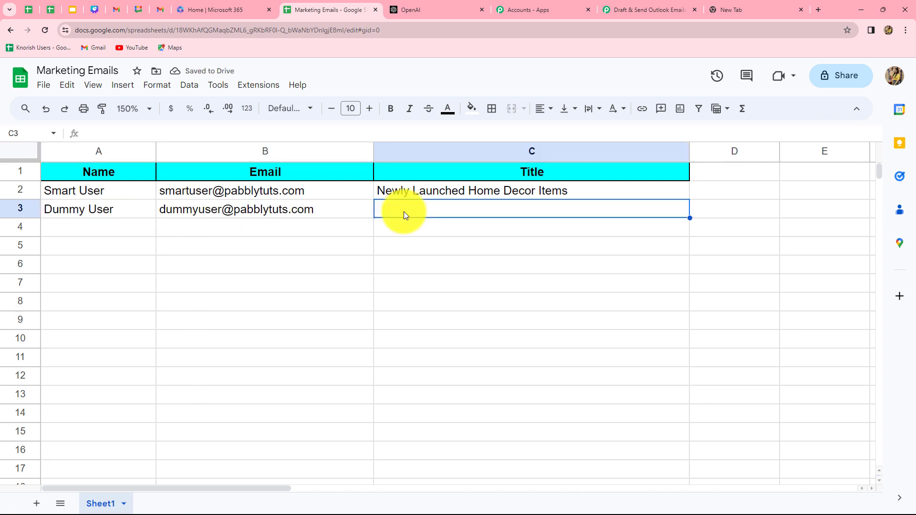
type("Newly Launched Herbal Hair Mask")
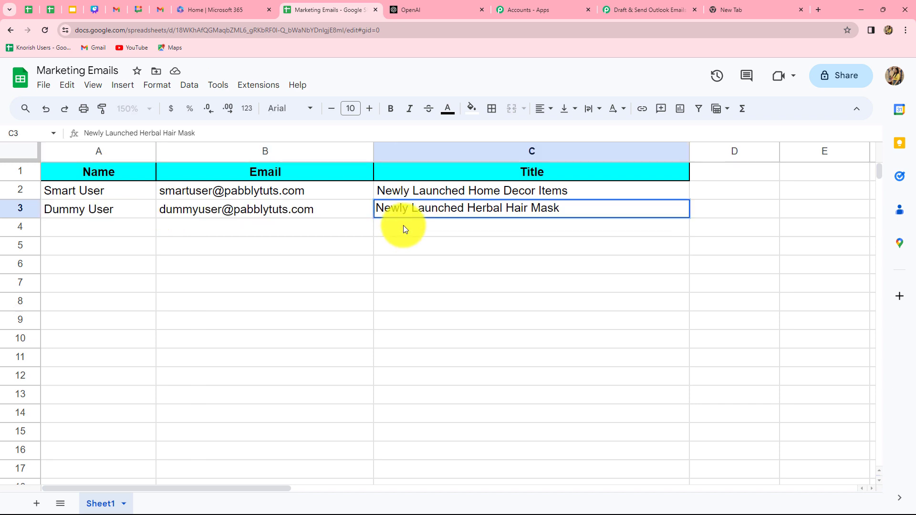
left_click(404, 227)
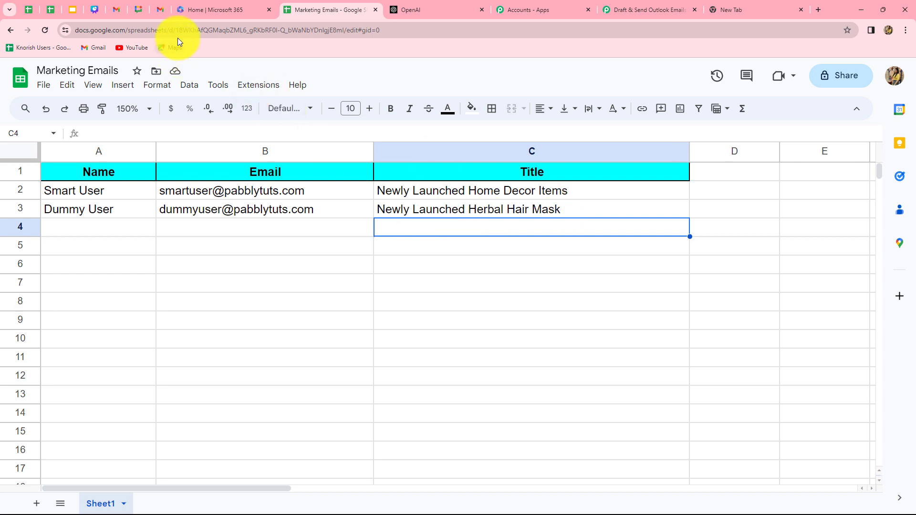
Step: Open the "Newly Launched Herbal Hair Mask" email in the Gmail inbox and read its body through to the closing
left_click(162, 14)
left_click(11, 30)
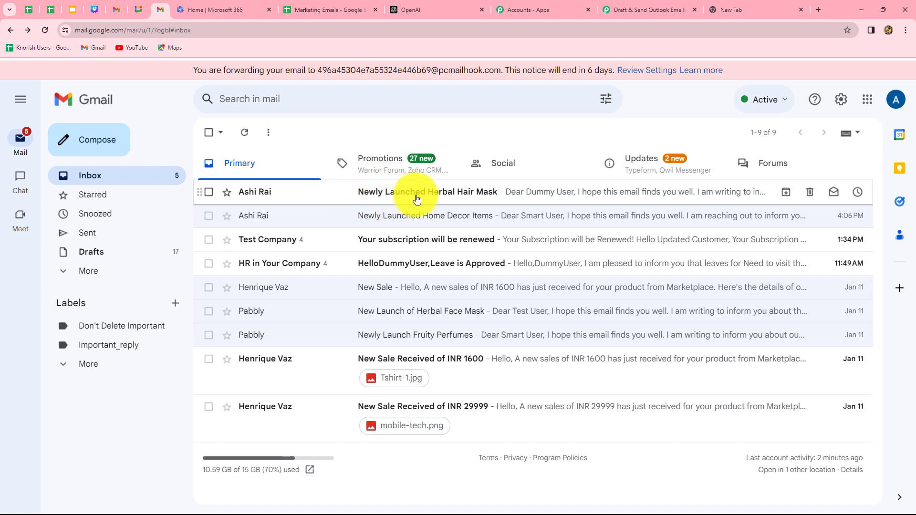
left_click(474, 196)
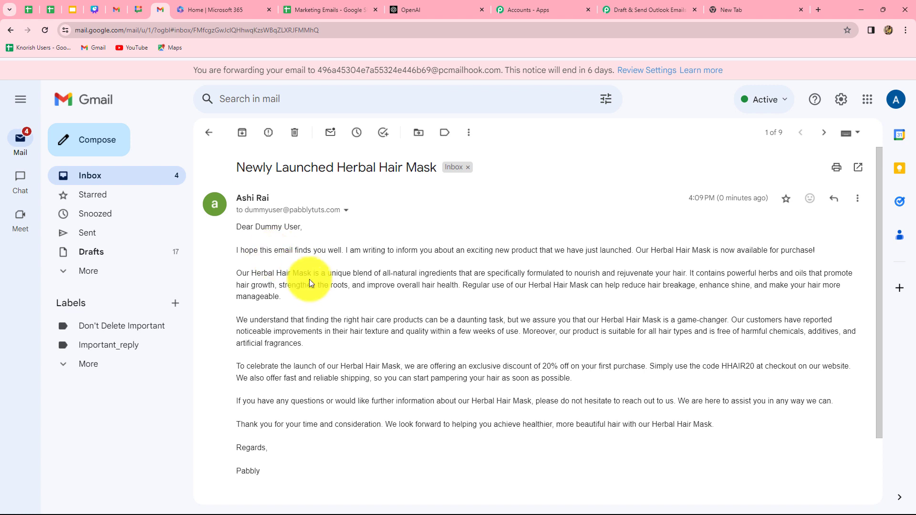
left_click_drag(316, 275, 284, 453)
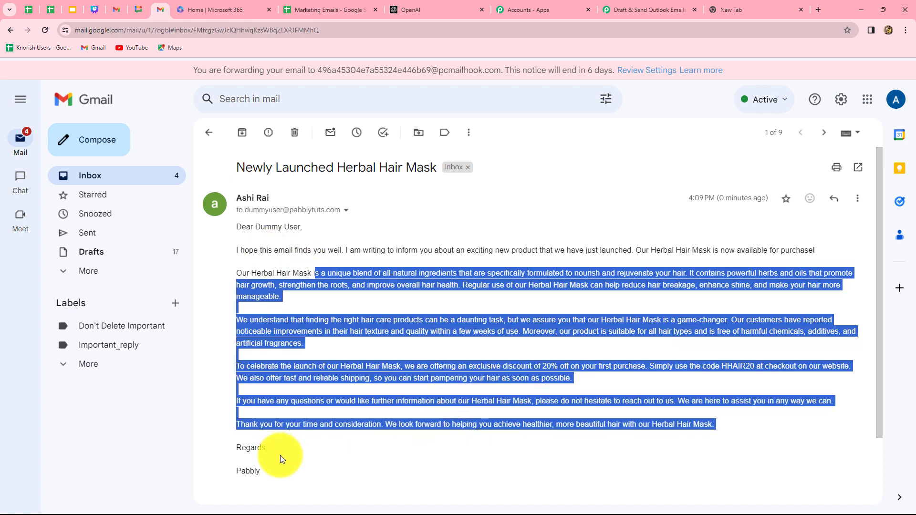
scroll(297, 449, "down", 2)
left_click(284, 383)
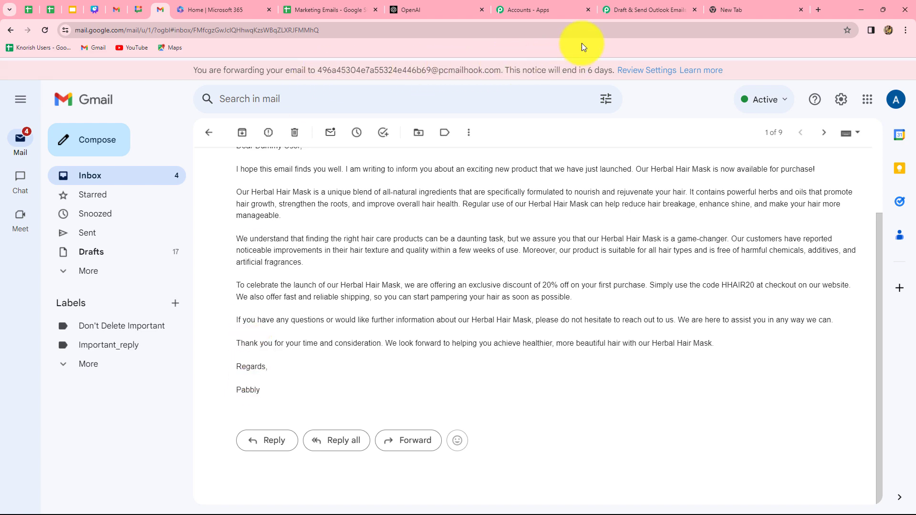
Step: Return to the Pabbly Connect workflow, collapse the Send Mail action, and review the ChatGPT action's prompt and response
left_click(618, 12)
scroll(880, 389, "up", 15)
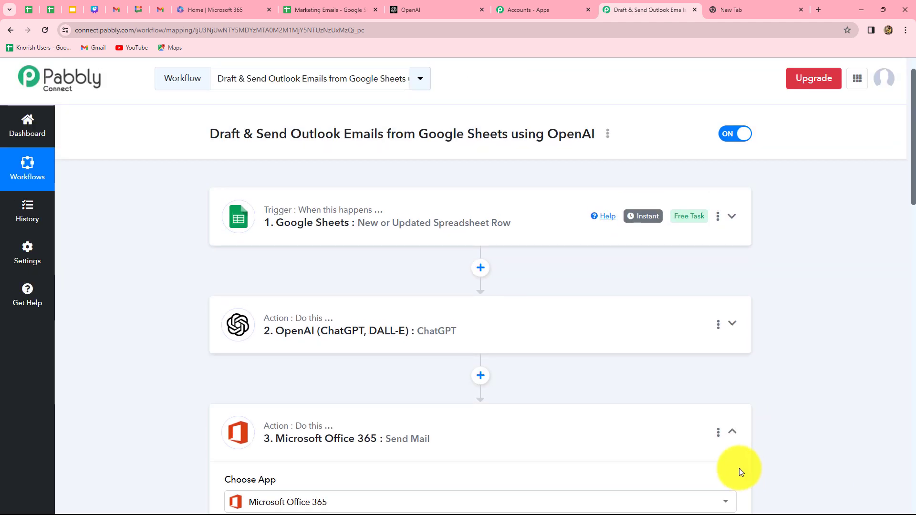
left_click(733, 432)
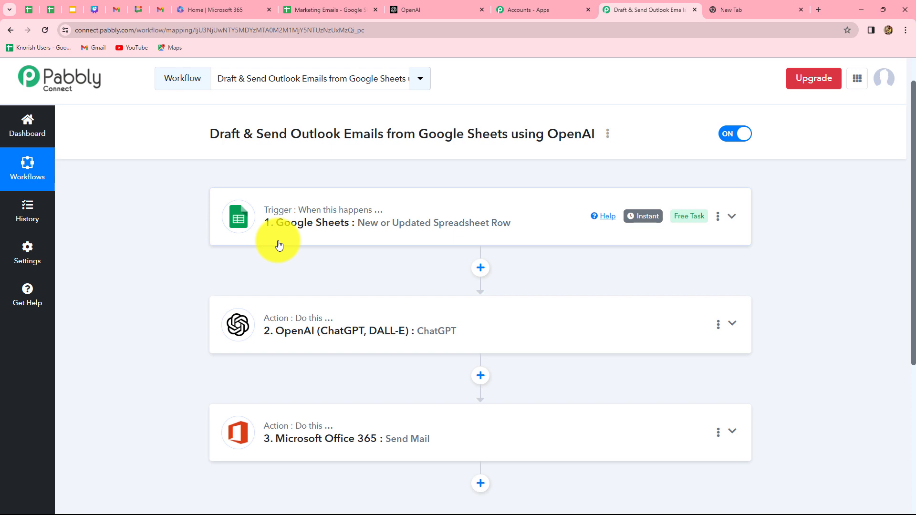
left_click(448, 339)
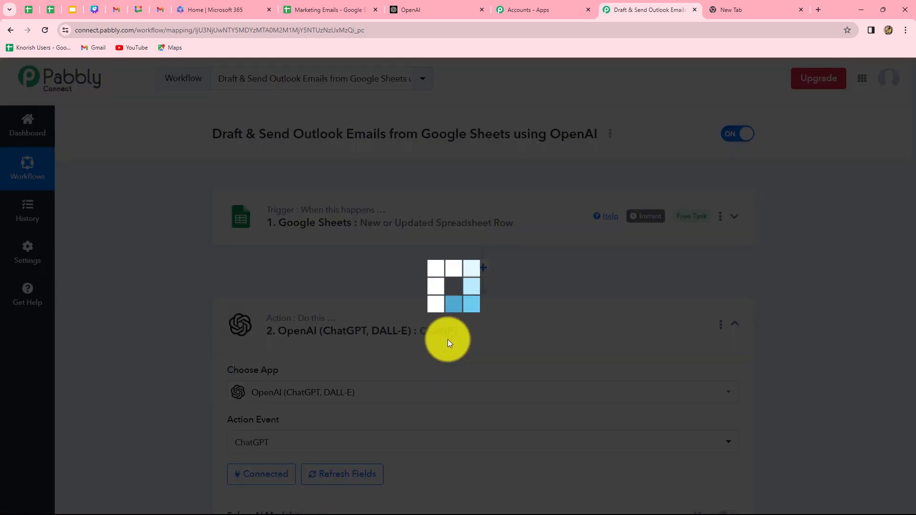
scroll(458, 386, "down", 4)
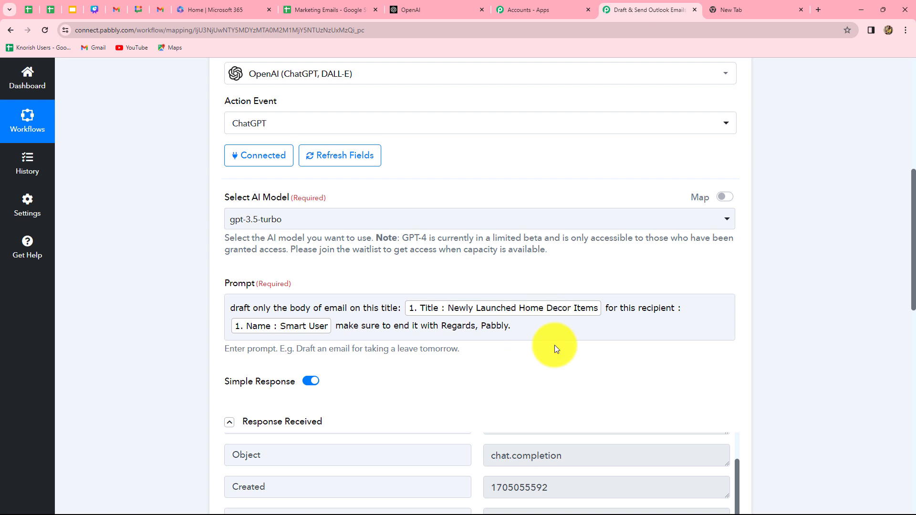
scroll(555, 345, "down", 10)
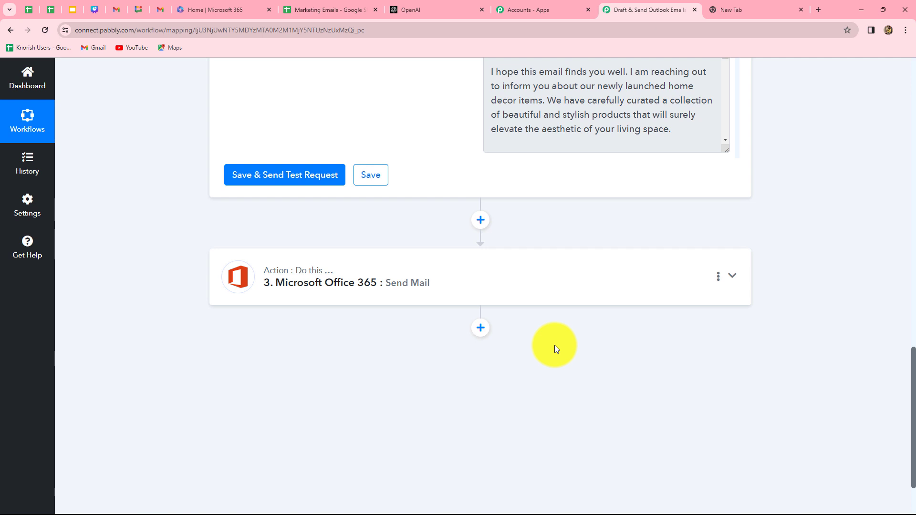